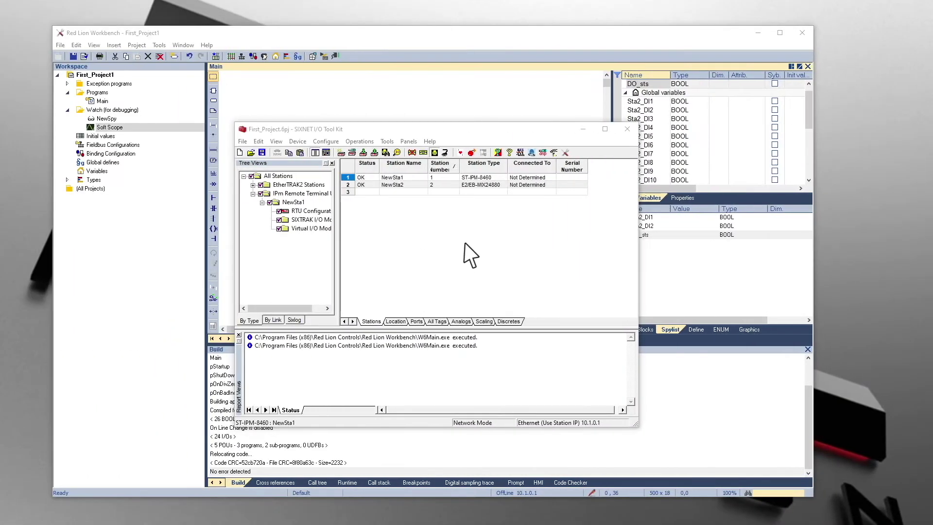
- Enable the FTP and SSH protocols in the advanced settings of NewSta1's Network 1/Eth0 port
double_click(499, 182)
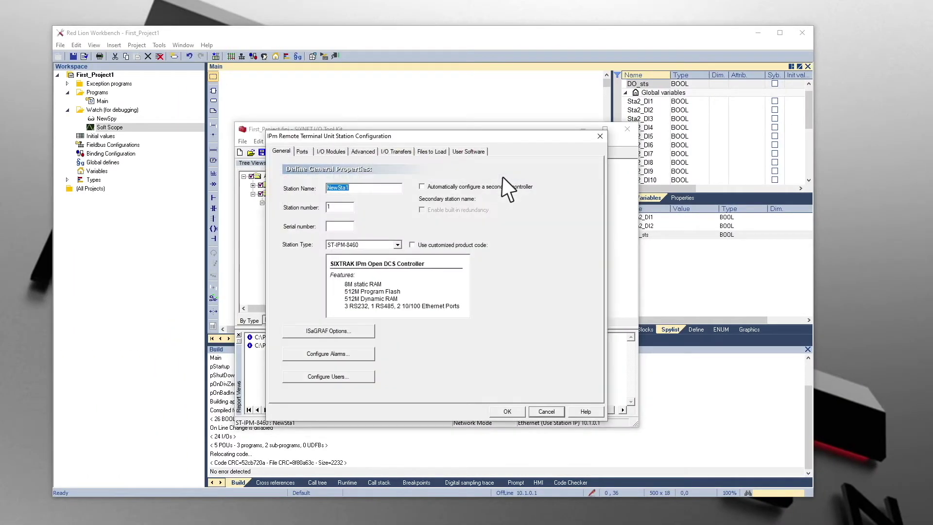
click(302, 152)
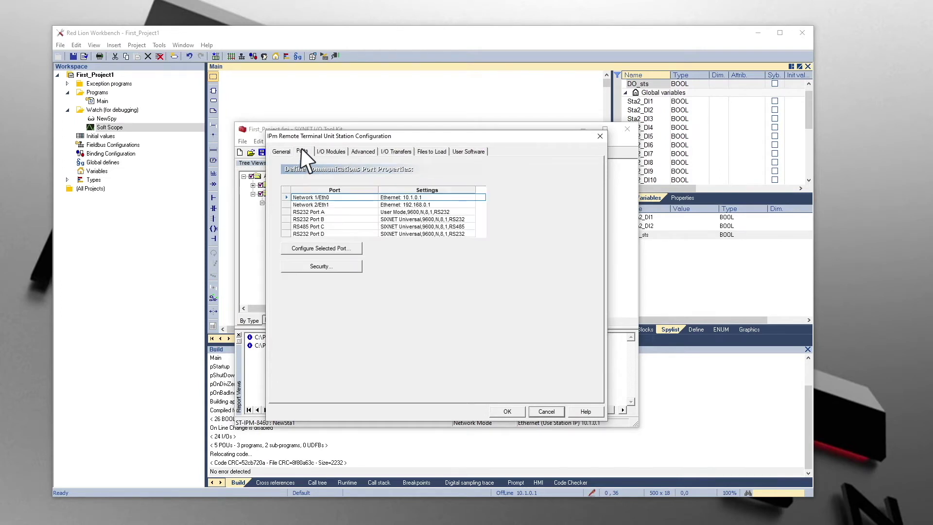
double_click(390, 199)
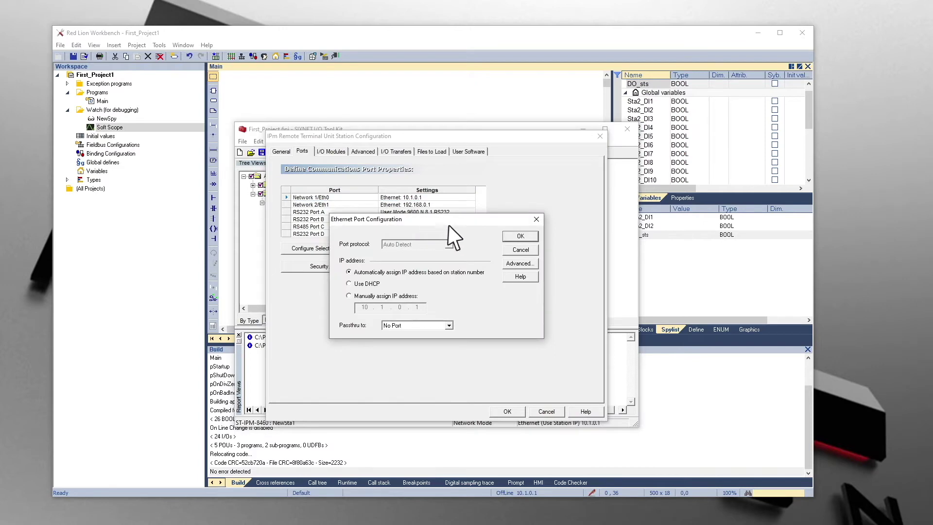
click(519, 262)
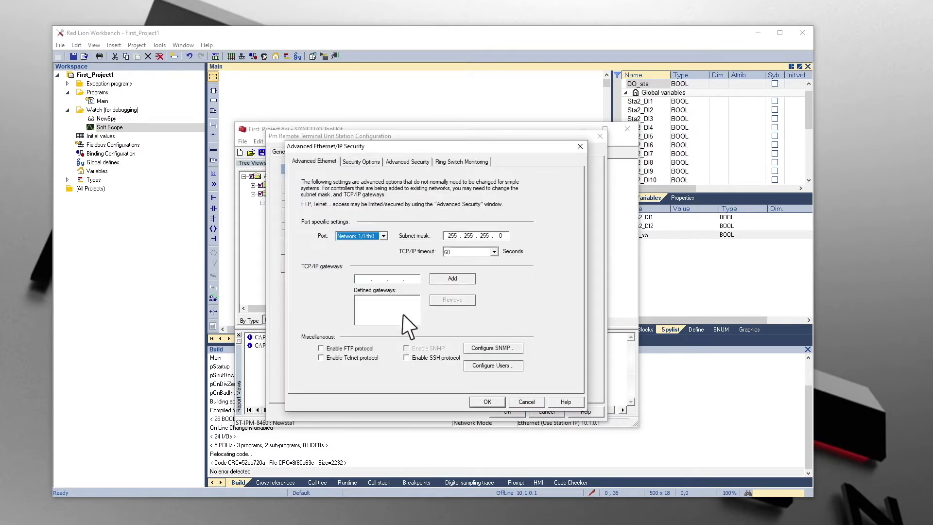
click(321, 349)
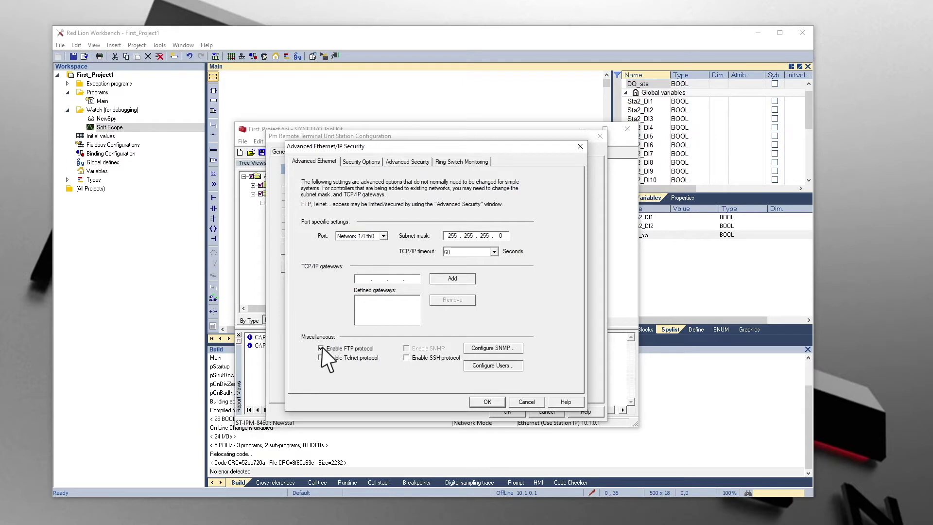
click(406, 358)
- Enable user authentication, uncheck all eight anonymous permission boxes, and begin adding a user
click(494, 365)
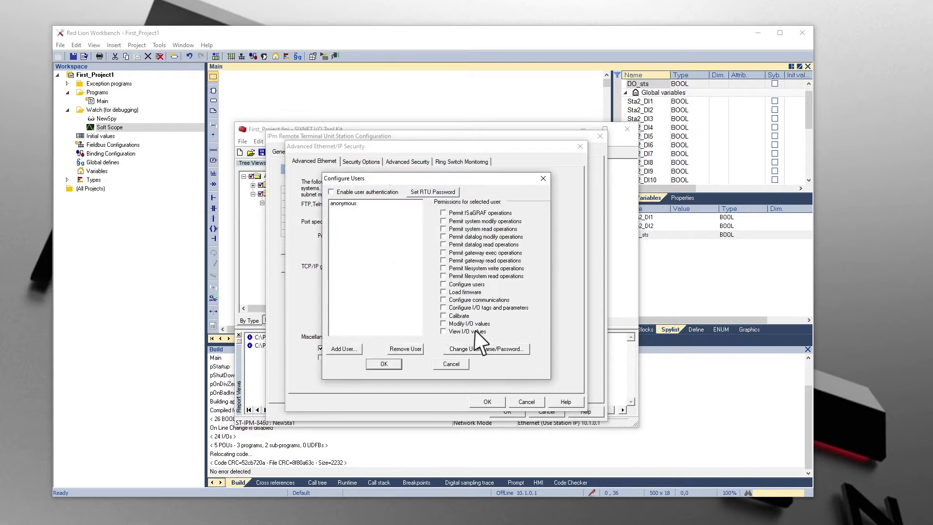
click(343, 203)
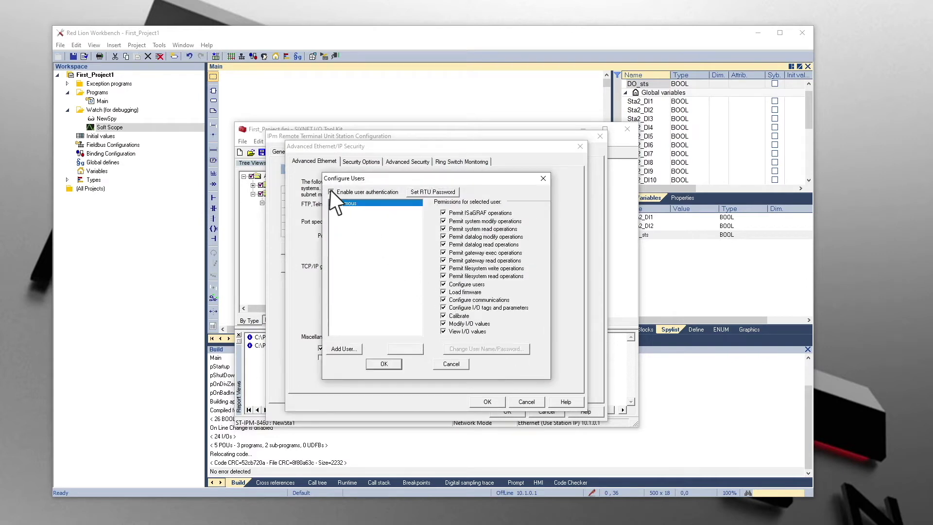
click(444, 220)
click(443, 237)
click(443, 254)
click(444, 268)
click(443, 284)
click(443, 300)
click(443, 315)
click(443, 332)
click(342, 348)
text(user1)
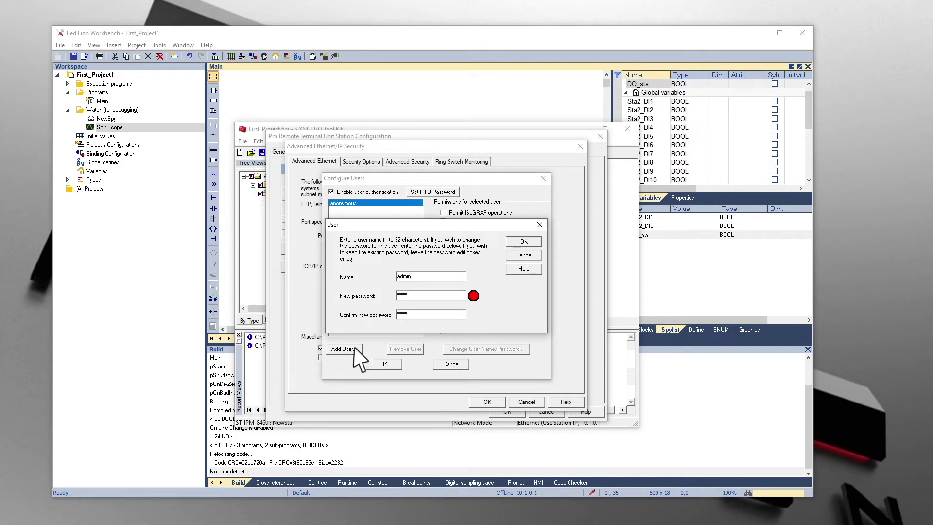
- Create the admin user and check all eight of its permission boxes
click(523, 242)
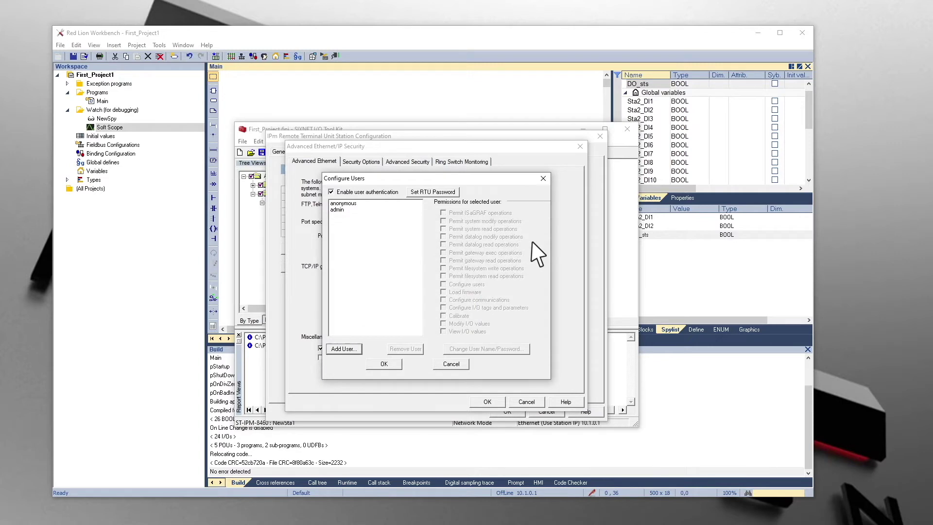
click(347, 210)
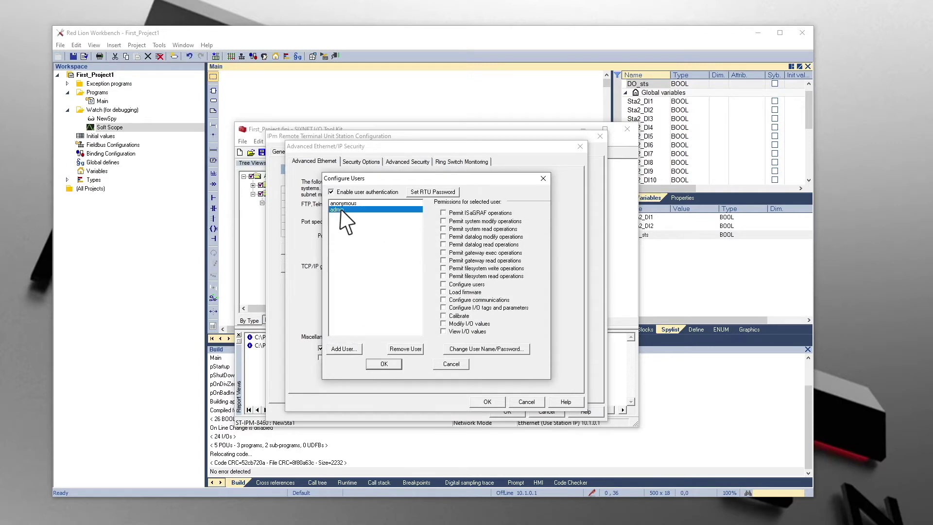
click(442, 214)
click(443, 229)
click(442, 245)
click(442, 260)
click(443, 276)
click(442, 291)
click(442, 308)
click(443, 324)
- Confirm the Configure Users, Advanced and Ethernet Port dialogs
click(390, 365)
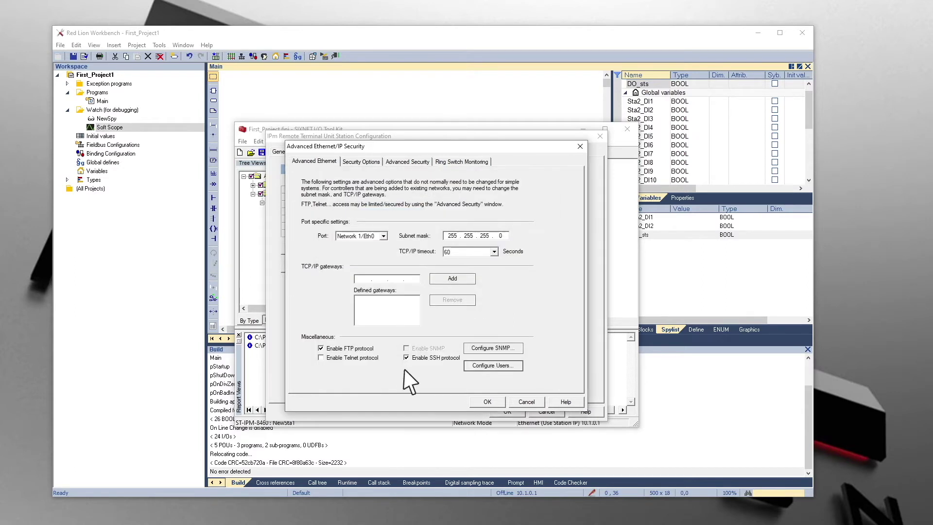
click(487, 402)
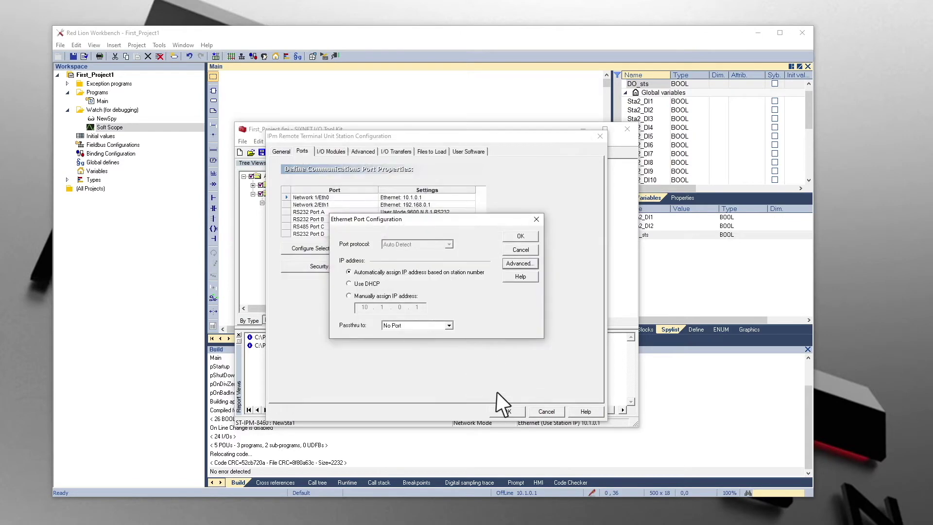
click(521, 236)
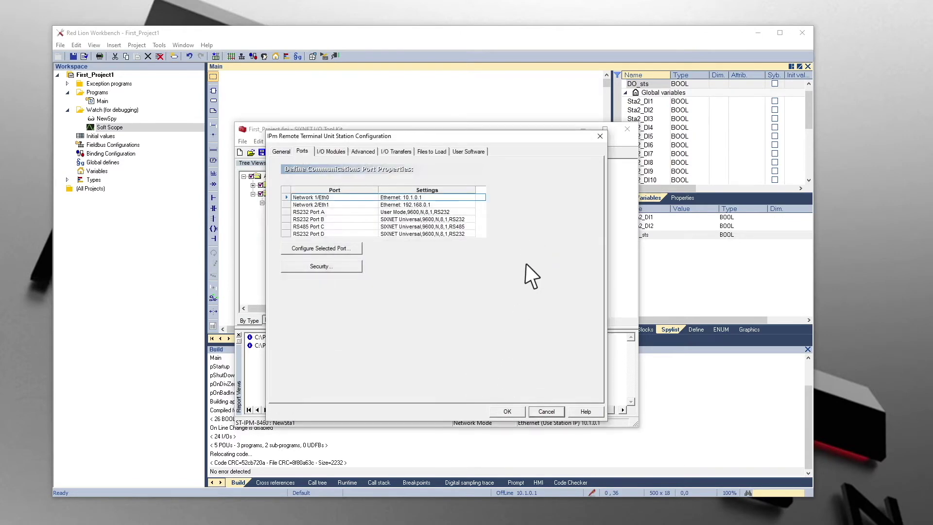
- Apply NewSta1's station configuration, then insert a new FBD program named dlog
click(508, 411)
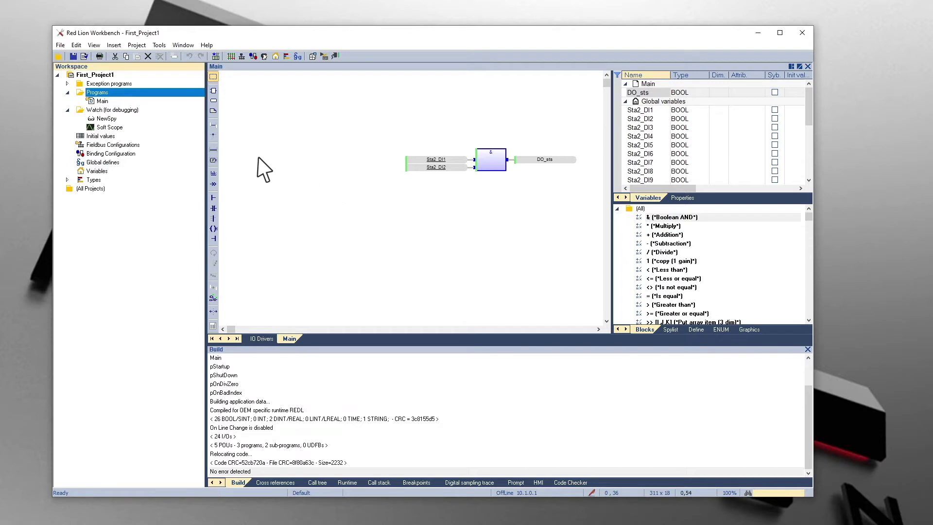
right_click(117, 93)
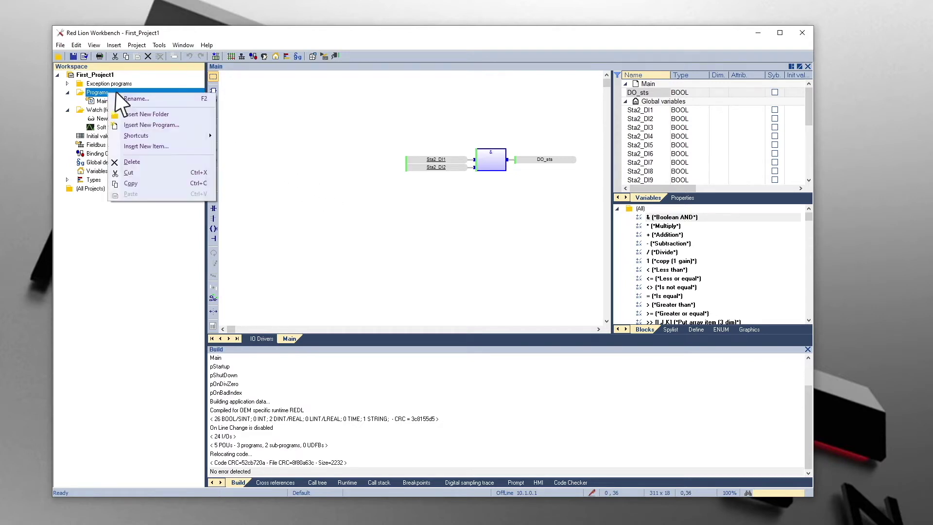
click(150, 126)
text(dlog)
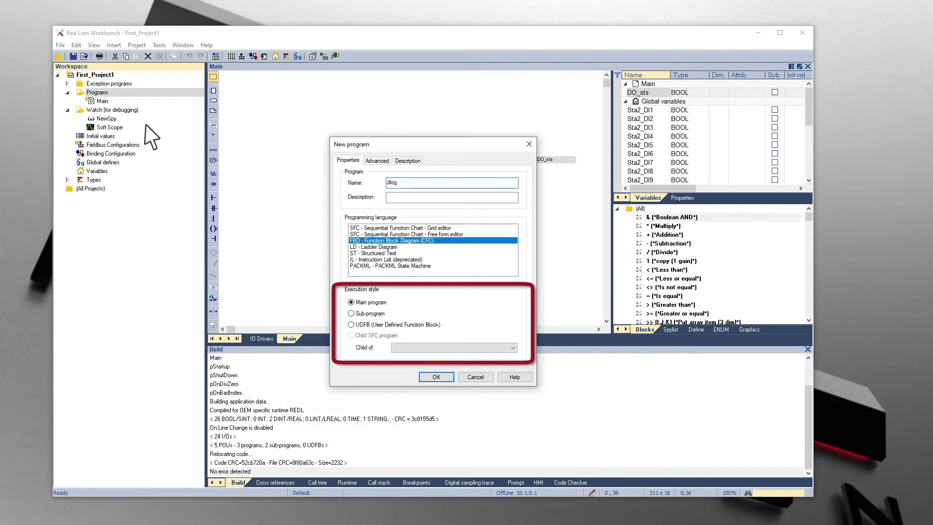
click(436, 376)
- Open dlog and place a DAY_TIME block from the Clock category
double_click(102, 101)
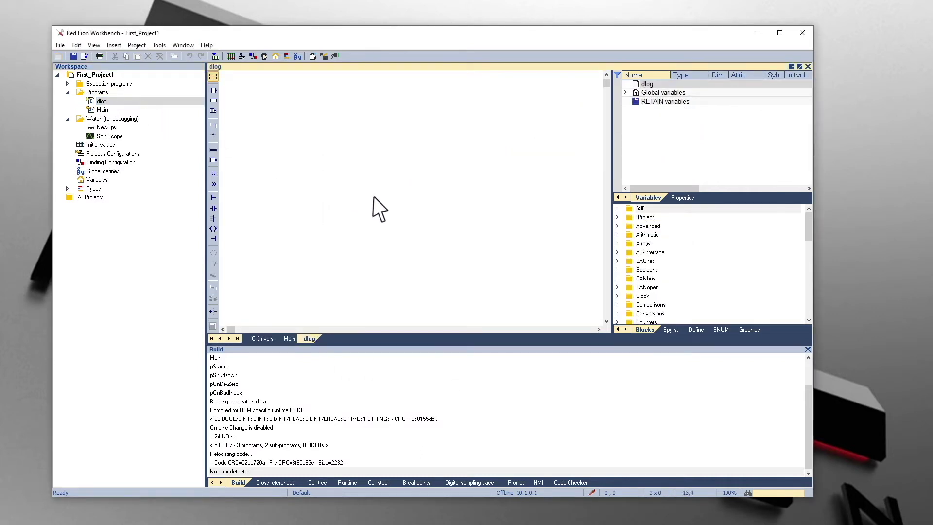
click(617, 297)
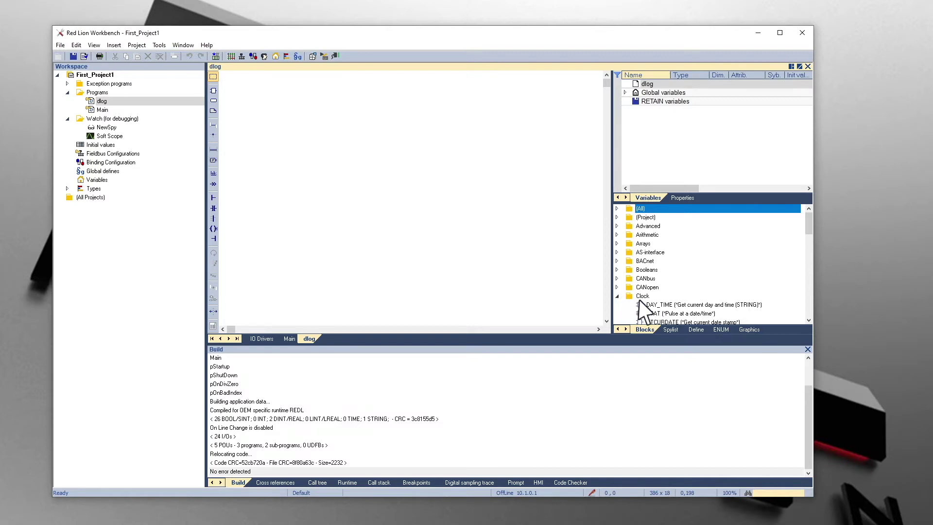
drag(654, 304, 520, 134)
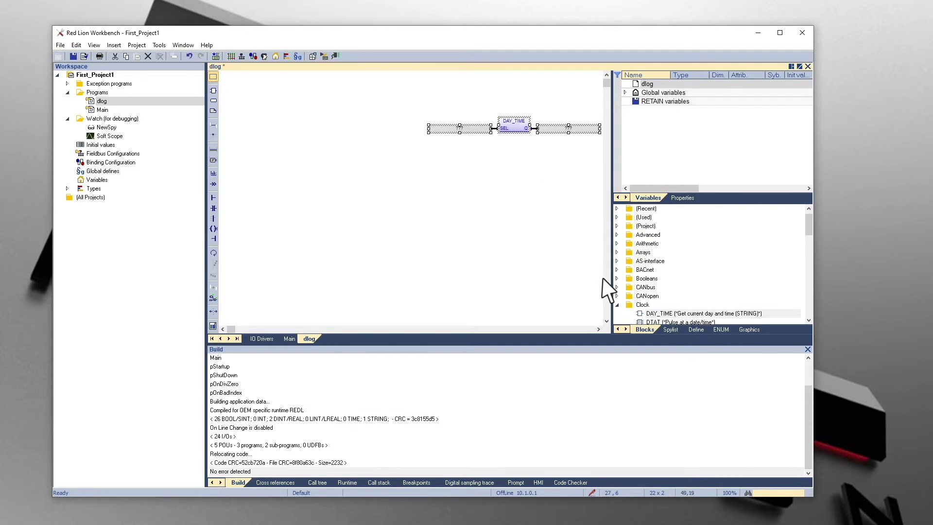
click(618, 305)
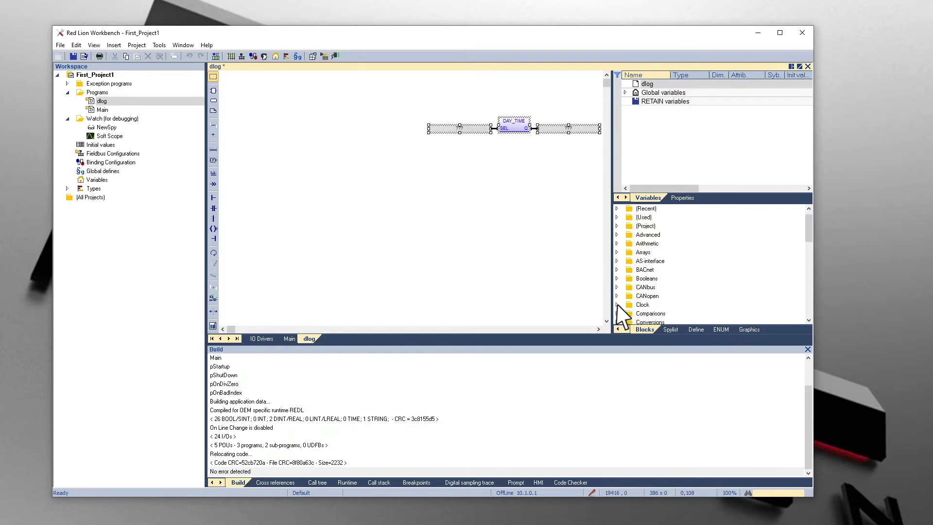
scroll(623, 315, down, 4)
scroll(624, 307, down, 4)
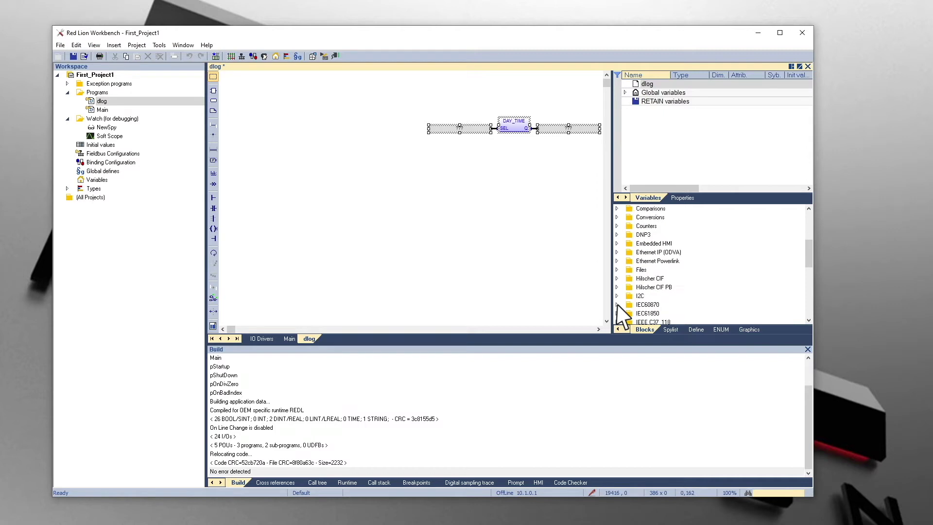
- Place LOGFILECSV and SETCSVOPT blocks from the Files category below DAY_TIME
click(617, 269)
scroll(621, 277, down, 3)
scroll(622, 277, down, 3)
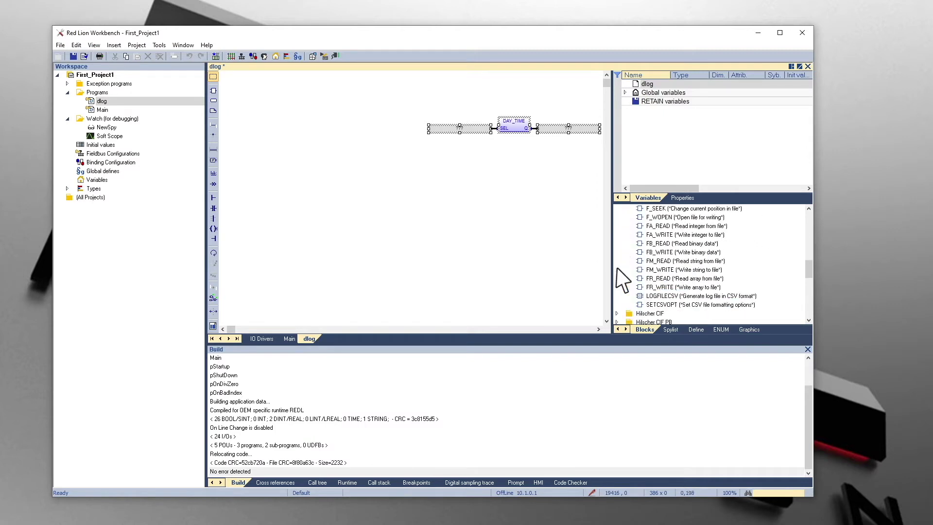
mouse_move(659, 296)
mouse_down()
mouse_move(508, 159)
mouse_move(518, 162)
mouse_up()
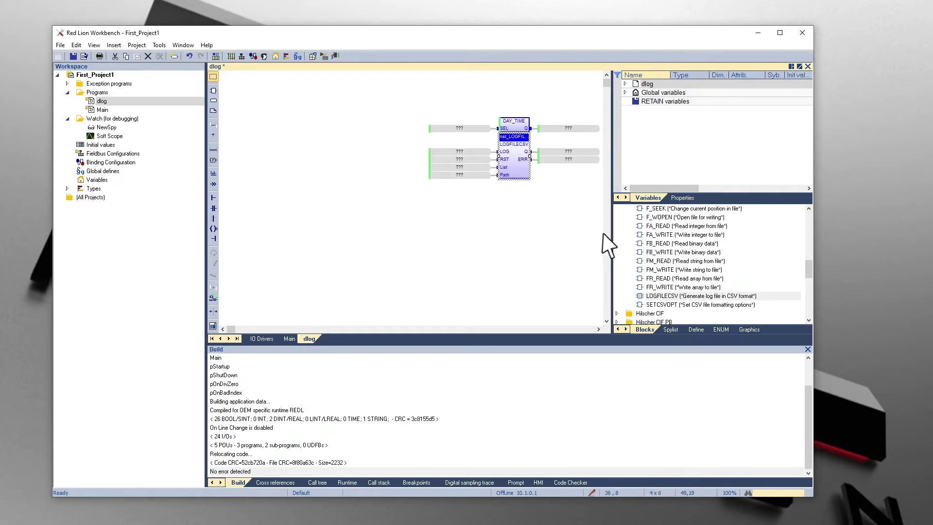
click(685, 305)
drag(685, 305, 518, 197)
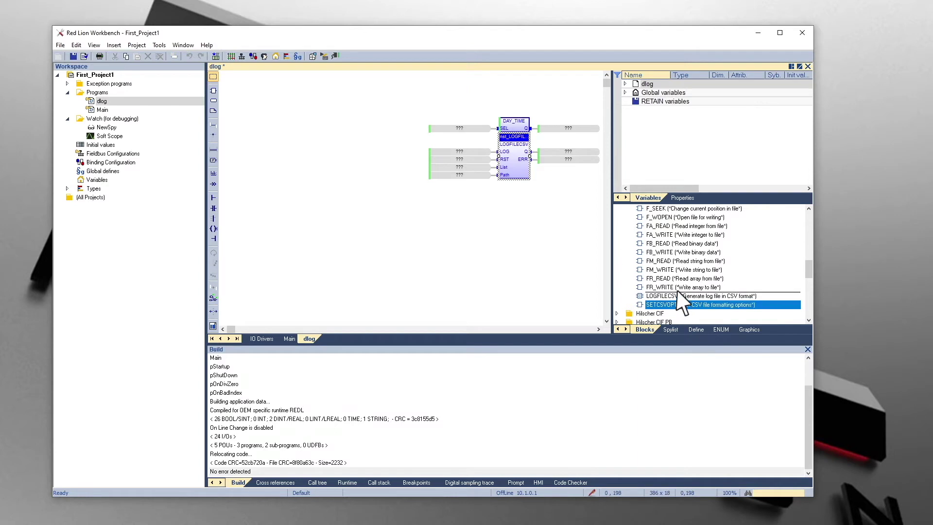
click(518, 197)
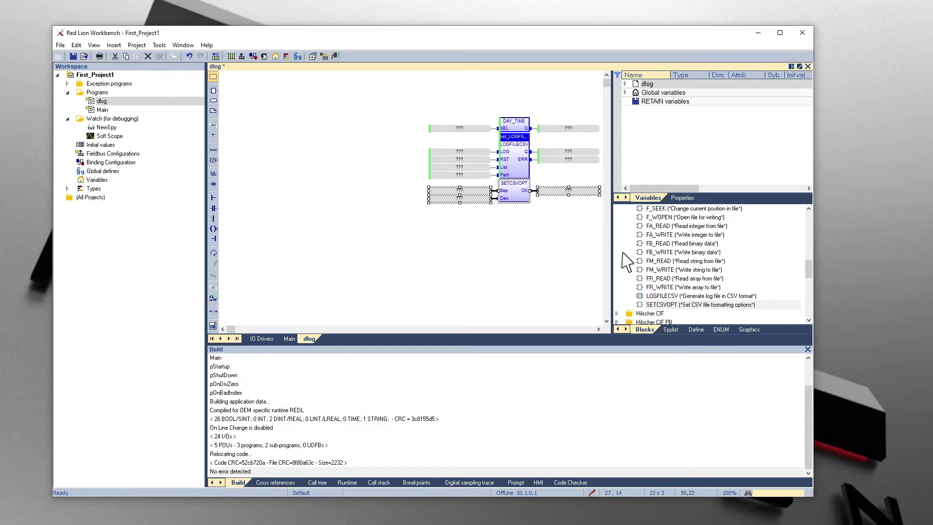
scroll(627, 261, up, 3)
scroll(627, 261, up, 3)
scroll(623, 248, up, 3)
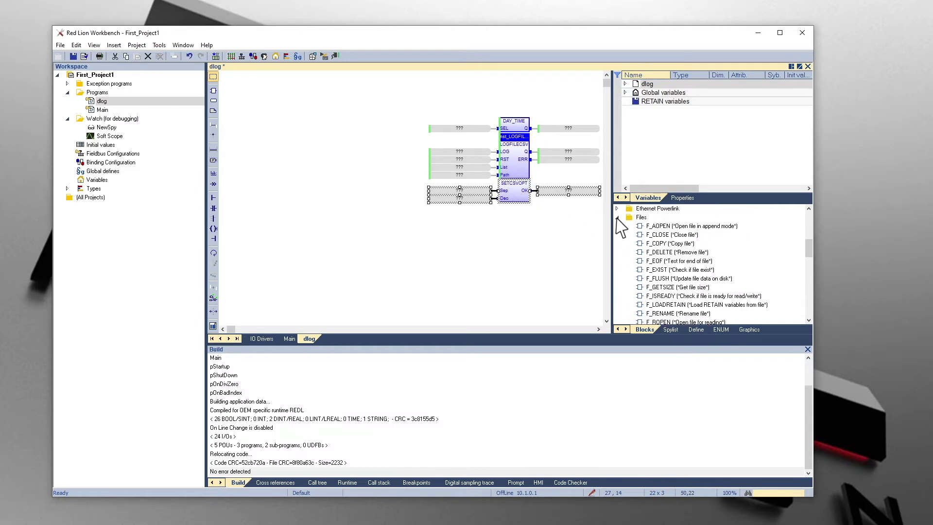
scroll(623, 219, up, 3)
scroll(623, 215, up, 3)
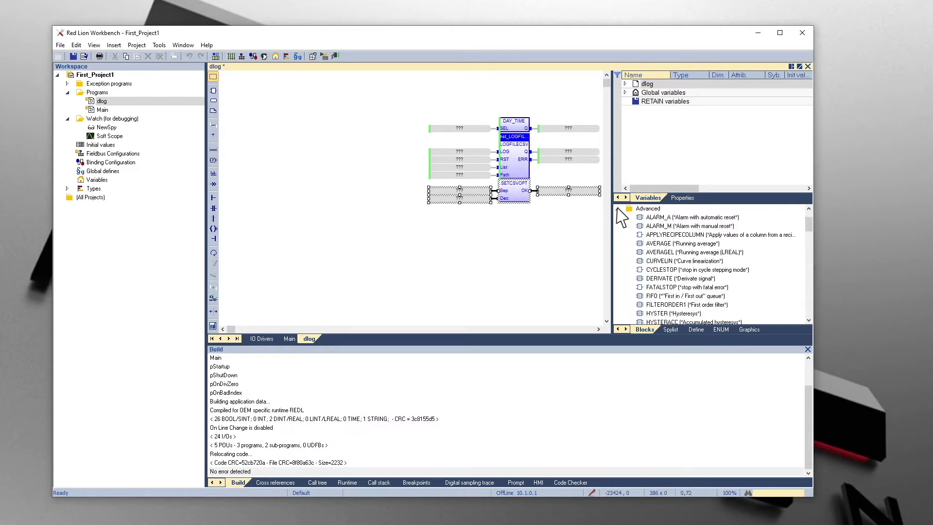
scroll(621, 215, down, 3)
scroll(621, 214, down, 3)
scroll(621, 216, down, 3)
scroll(622, 215, down, 3)
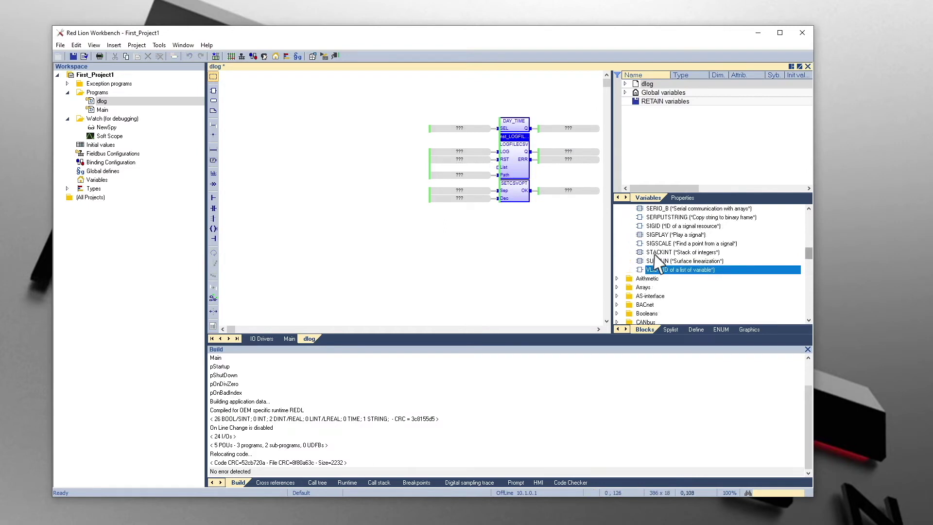
- Place a VLID block wired to LOGFILECSV's List input and select the LOG variable
drag(671, 270, 415, 179)
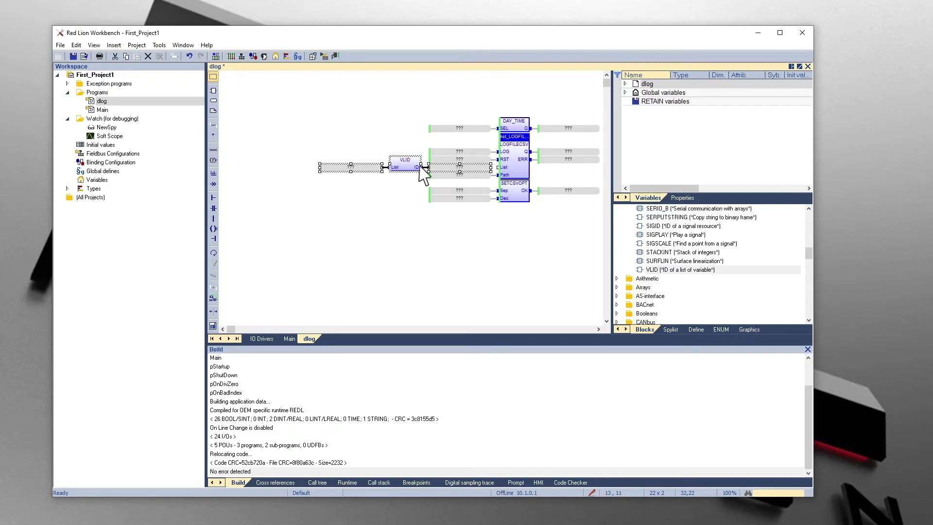
click(457, 153)
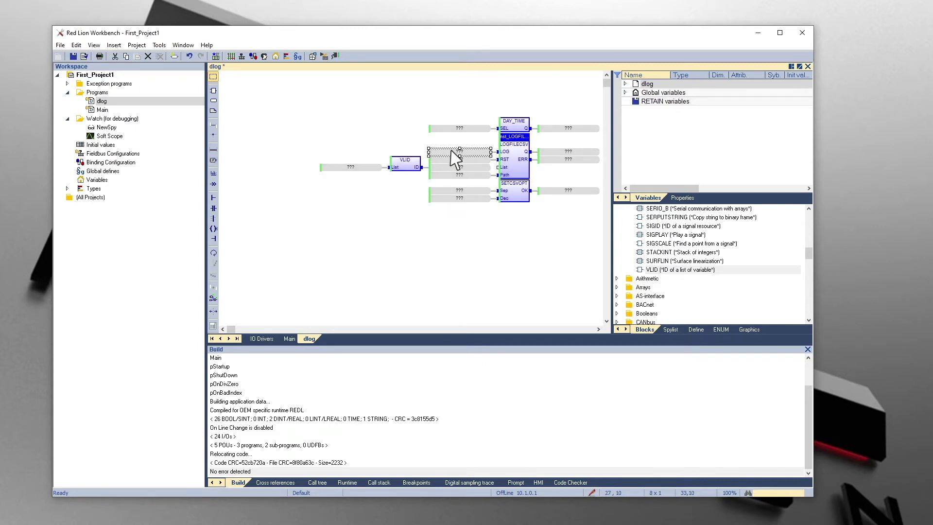
scroll(634, 273, up, 5)
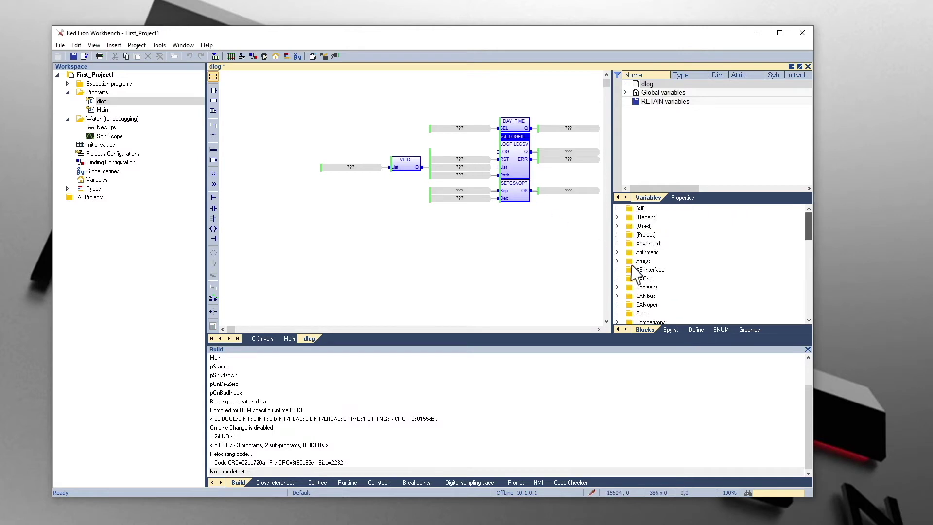
scroll(634, 273, down, 5)
scroll(630, 284, down, 5)
scroll(627, 291, down, 3)
scroll(626, 295, down, 3)
- Place a Timers BLINK block, delete LOG's unassigned variable, and wire BLINK Q to LOG
click(620, 297)
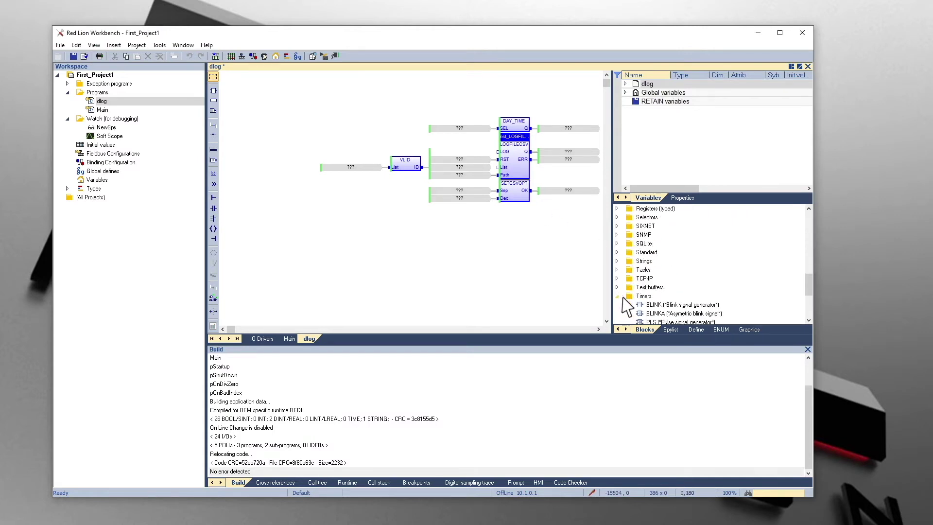
mouse_move(656, 305)
mouse_down()
mouse_move(452, 192)
mouse_move(407, 150)
mouse_up()
click(461, 144)
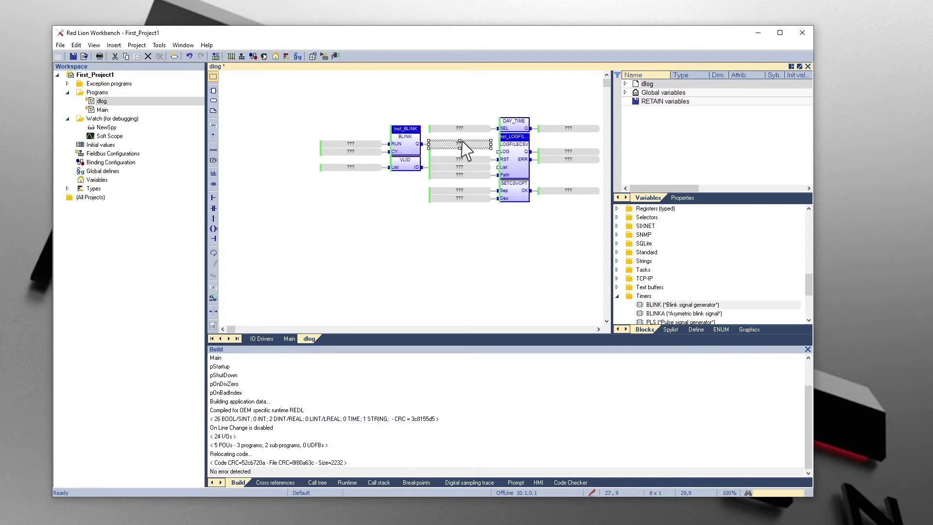
key(Delete)
drag(422, 145, 497, 153)
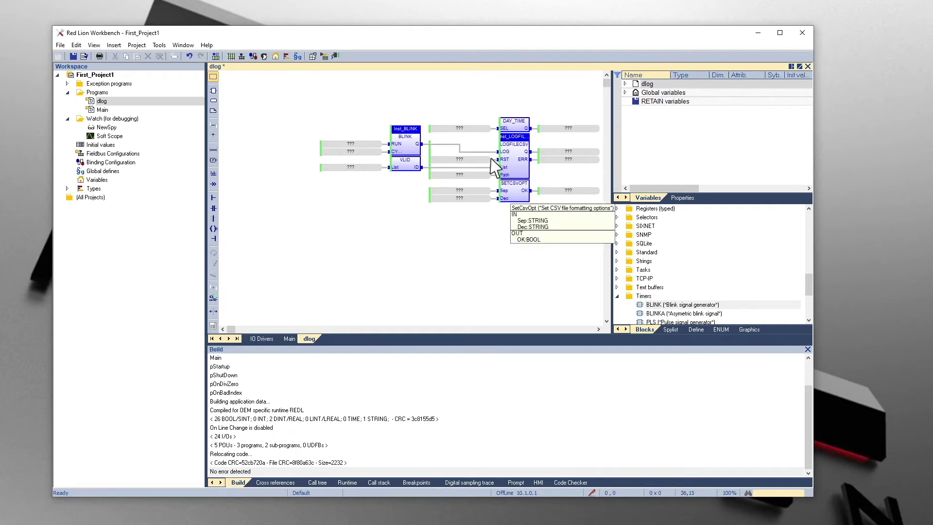
- Give DAY_TIME a SEL constant and connect its Q output to a new timestamp variable
double_click(460, 128)
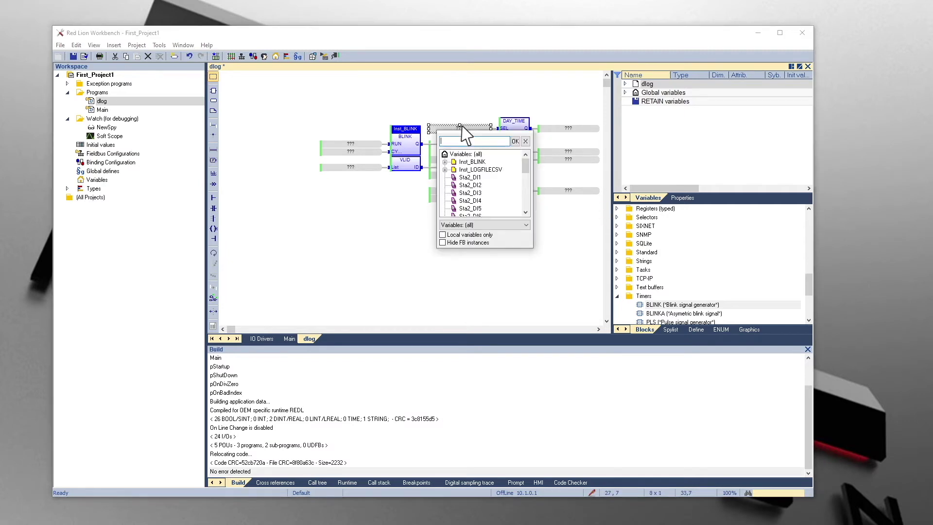
key(Escape)
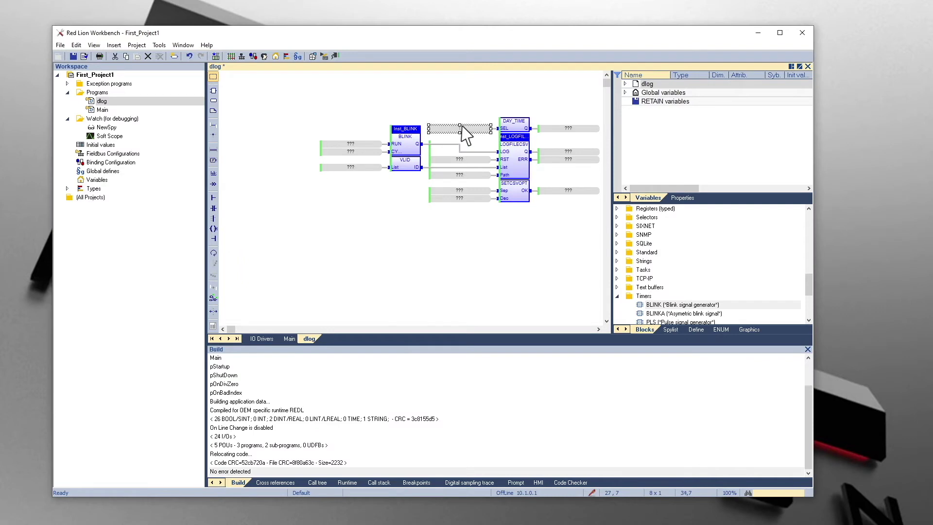
double_click(569, 130)
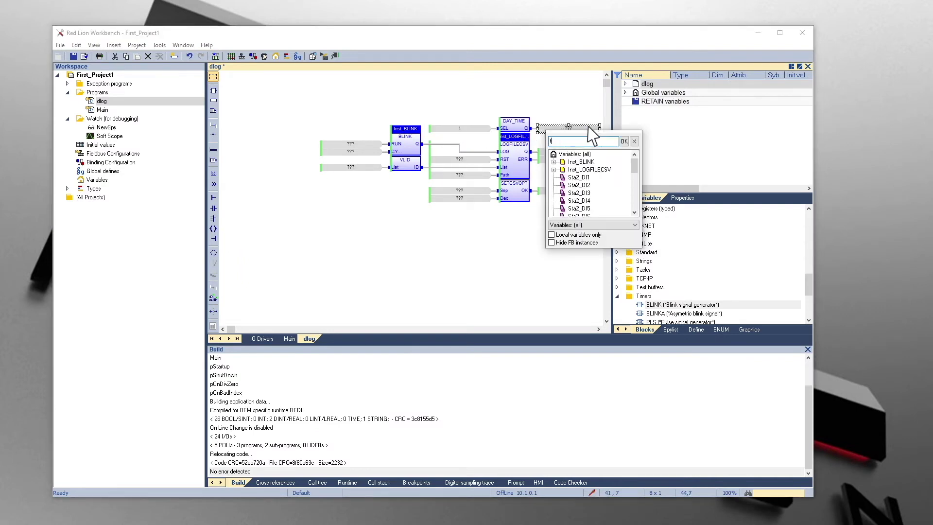
text(imestam)
text(p)
key(Return)
key(Return)
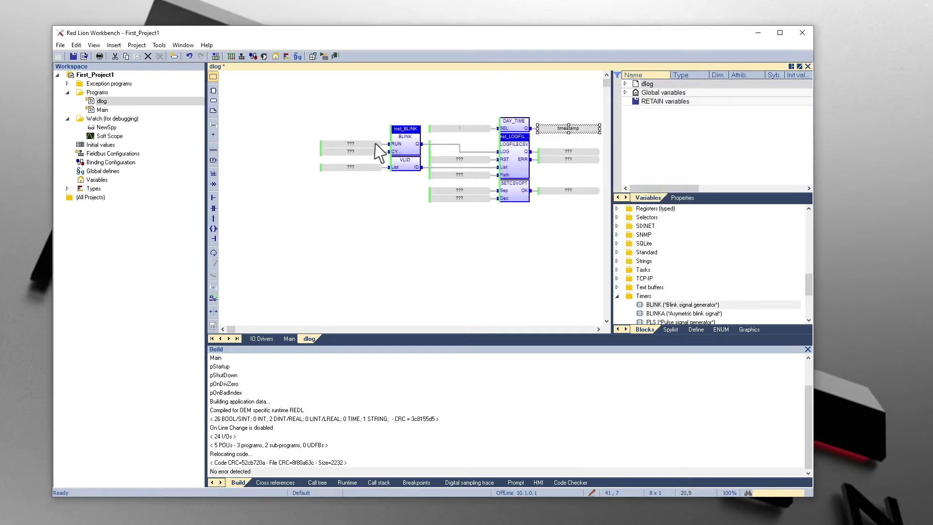
- Assign new variable dlog_Enable to BLINK RUN, t#1s to CY, and new variable dlog_Rst to LOGFILECSV RST
double_click(352, 143)
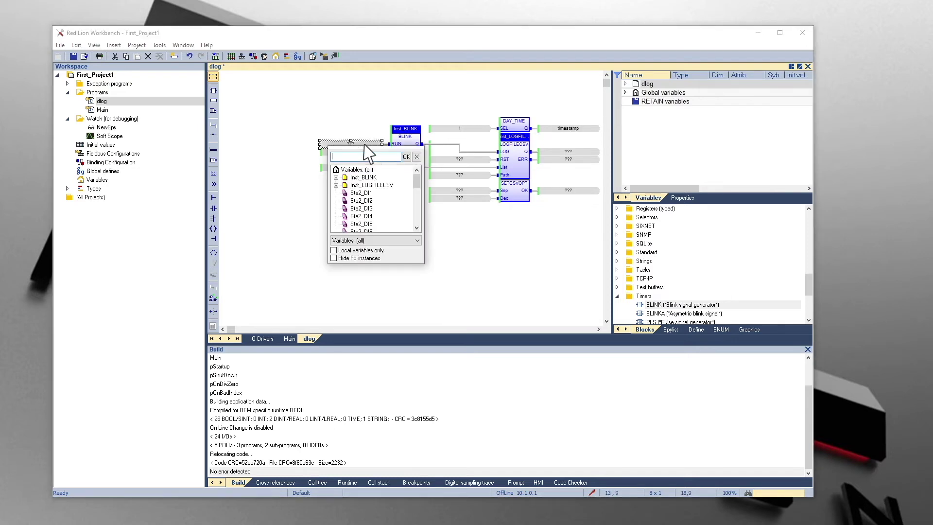
text(dlog_)
text(Enable)
key(Return)
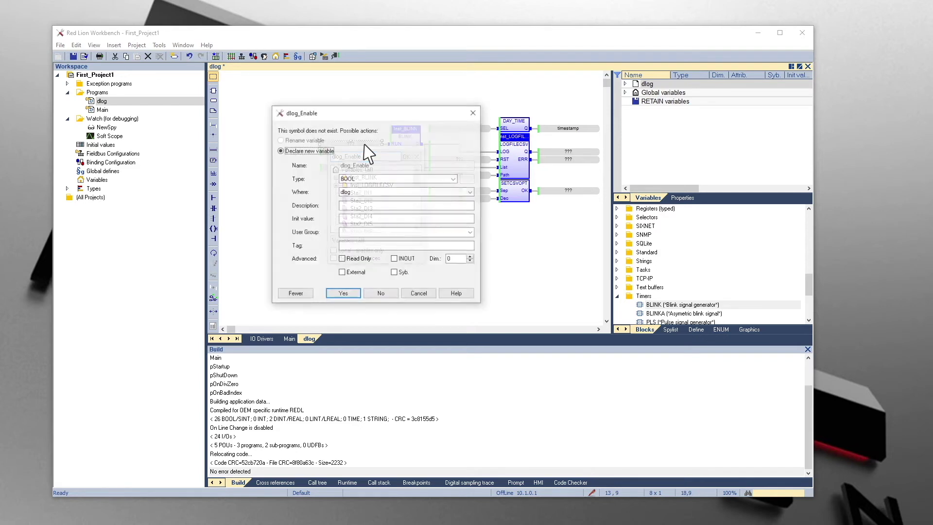
key(Return)
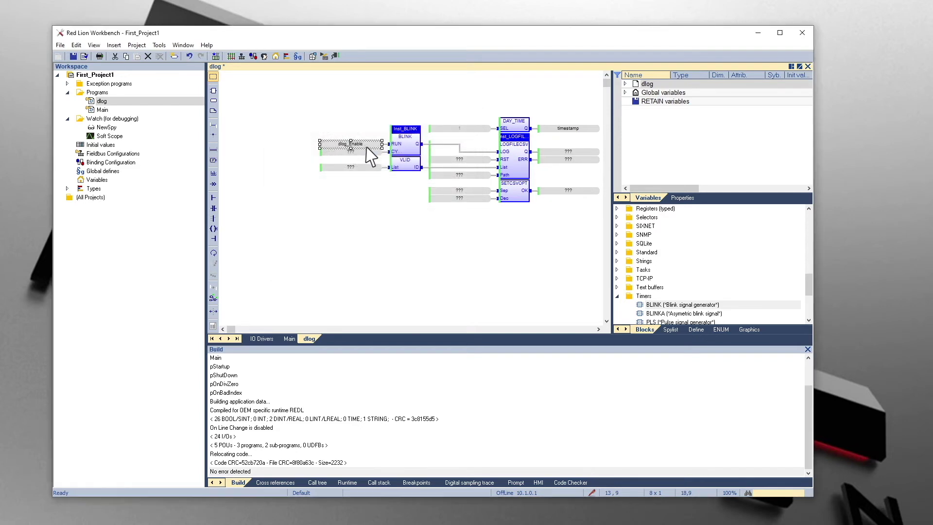
double_click(370, 153)
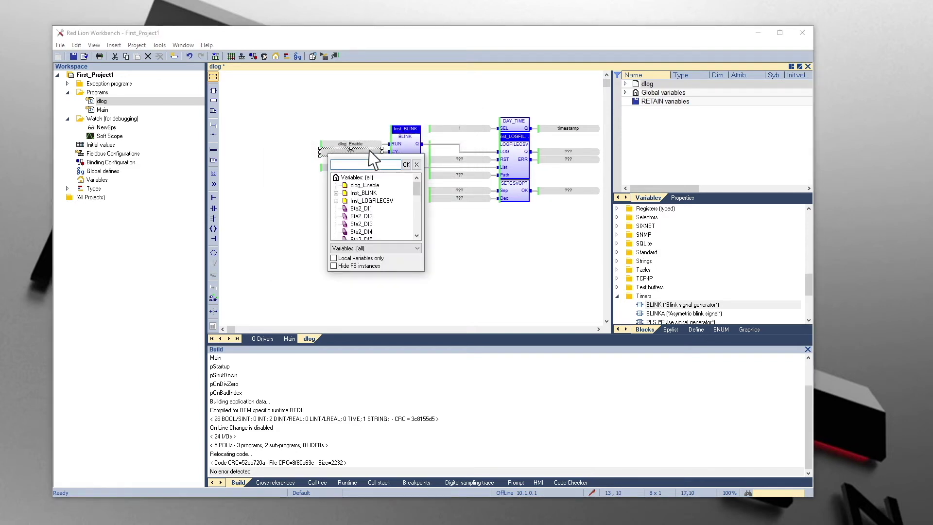
text(t#1s)
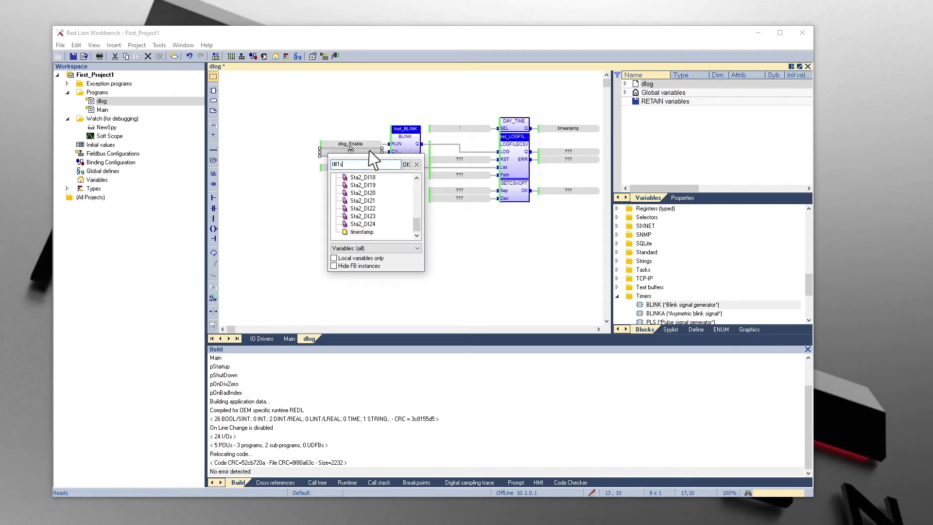
key(Return)
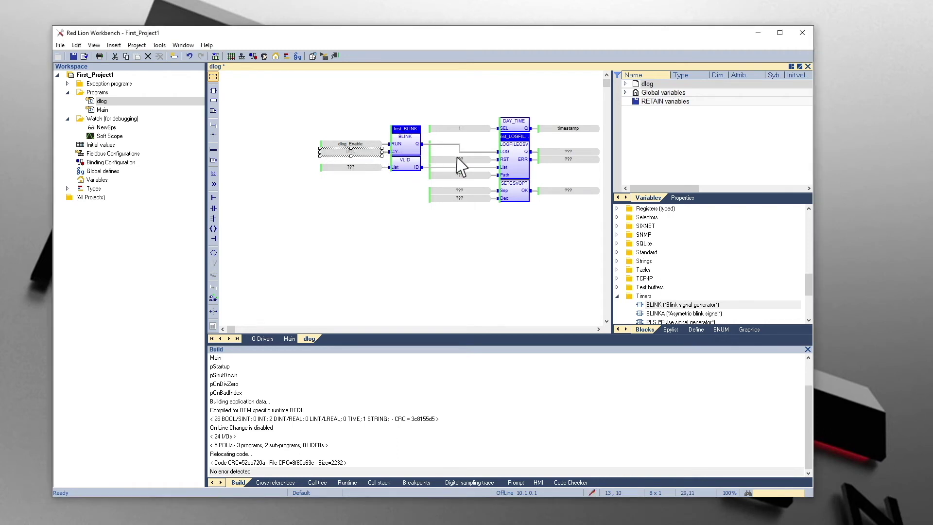
double_click(459, 160)
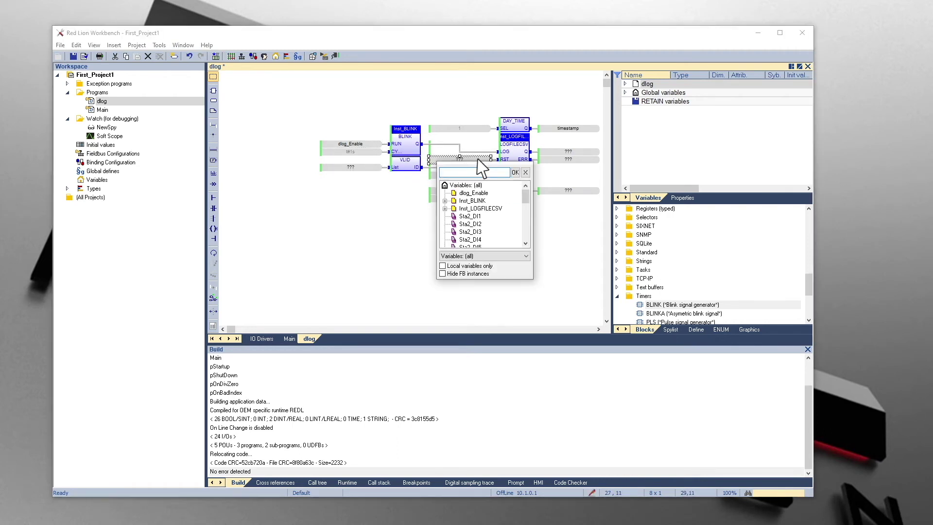
text(dlog)
text(_Rst)
key(Return)
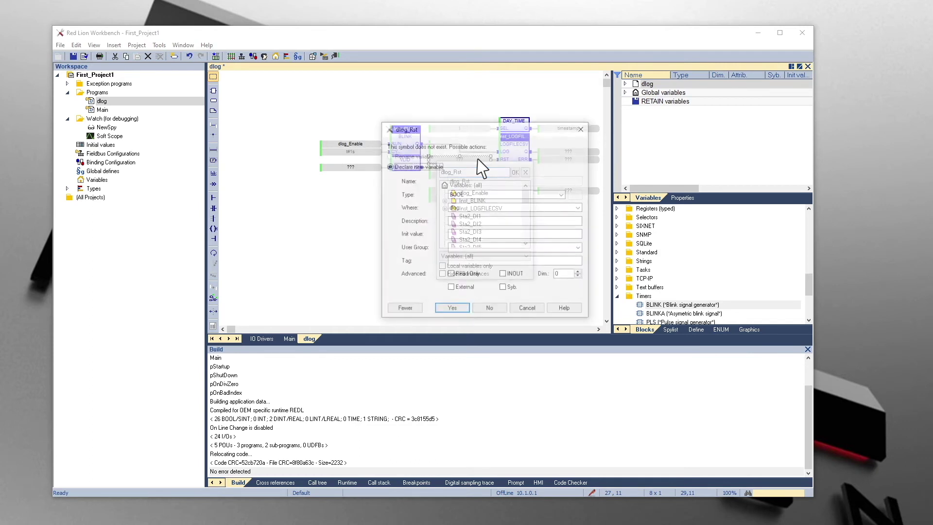
key(Return)
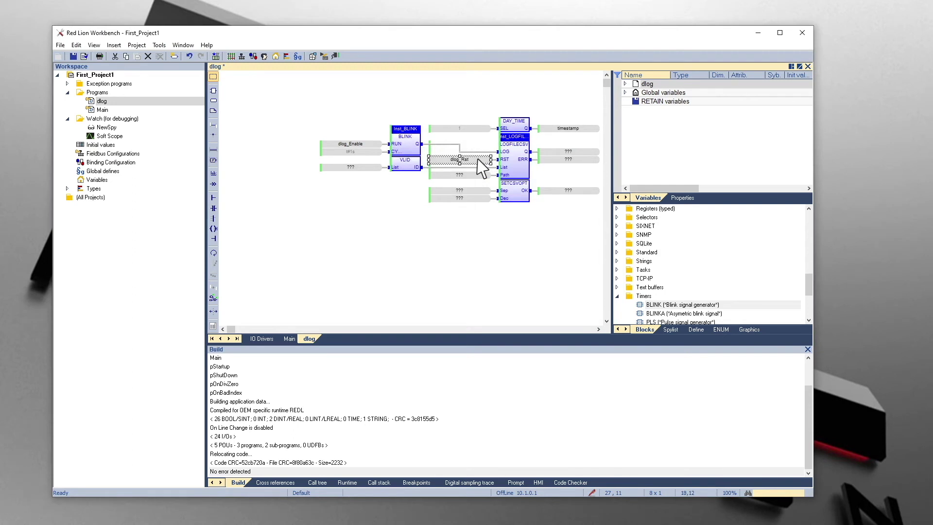
key(Down)
key(Down)
key(Down)
- Enter NewSpy.spl as the VLID block's List input
click(368, 169)
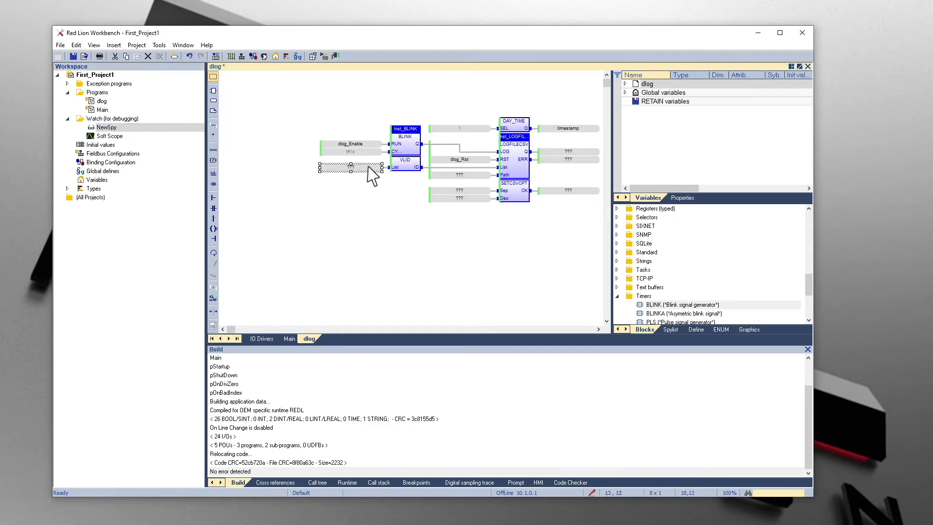
double_click(368, 169)
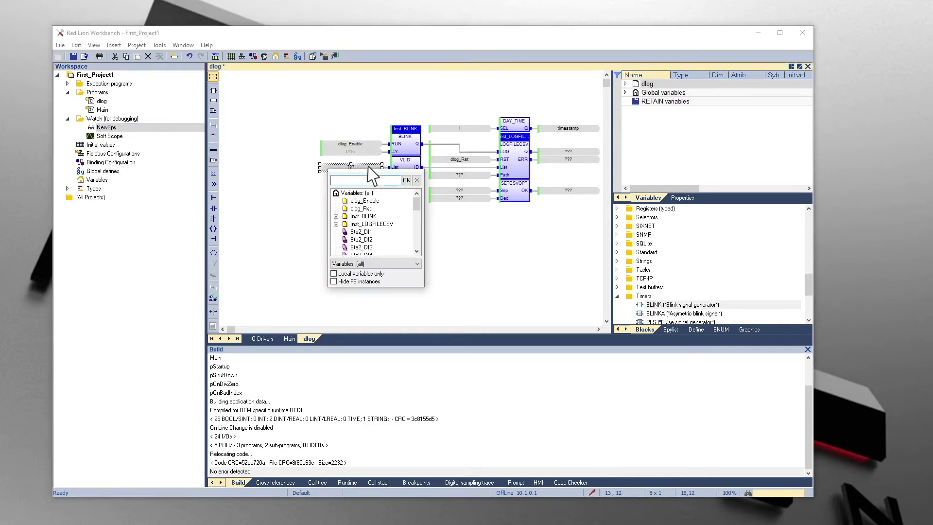
text(NewSpy)
text(.spl')
key(Return)
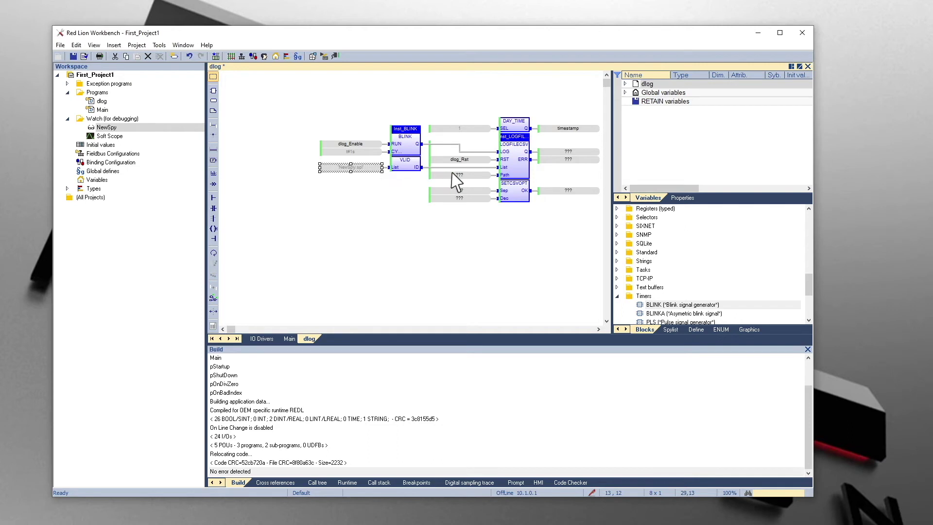
- Open LOGFILECSV's Path input to enter the file path /nvram/datalog/File1.csv
double_click(481, 175)
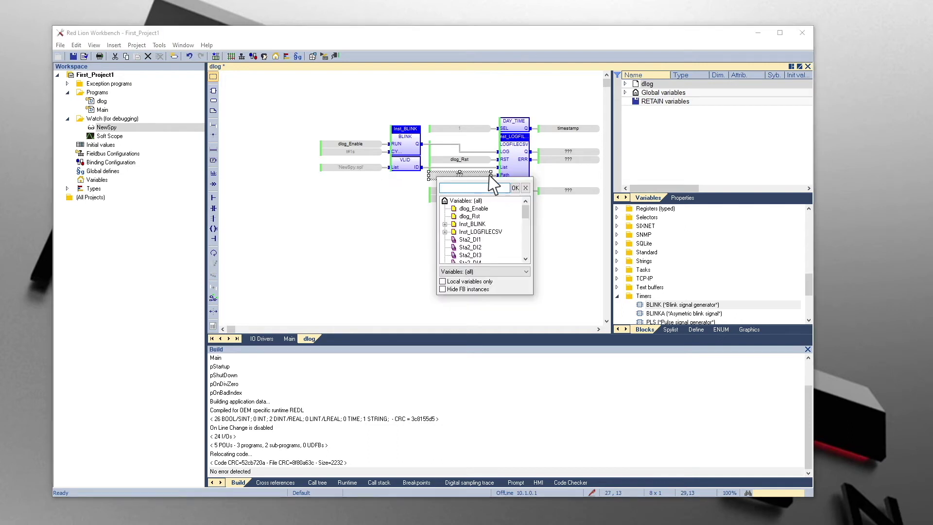
text('/nvram/datalog/File1.csv')
- Accept the File1.csv path and wire new variables dlog_Success and dlog_Err to LOGFILECSV's outputs
key(Return)
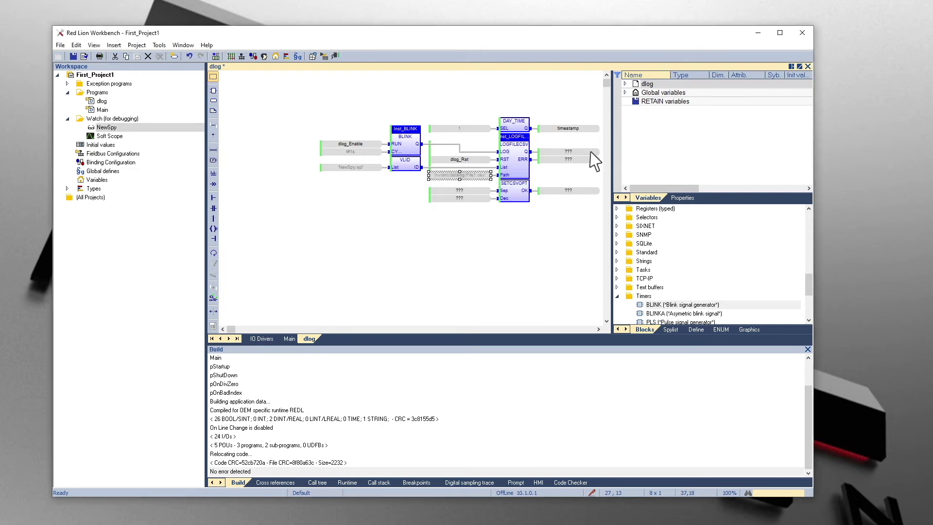
double_click(569, 151)
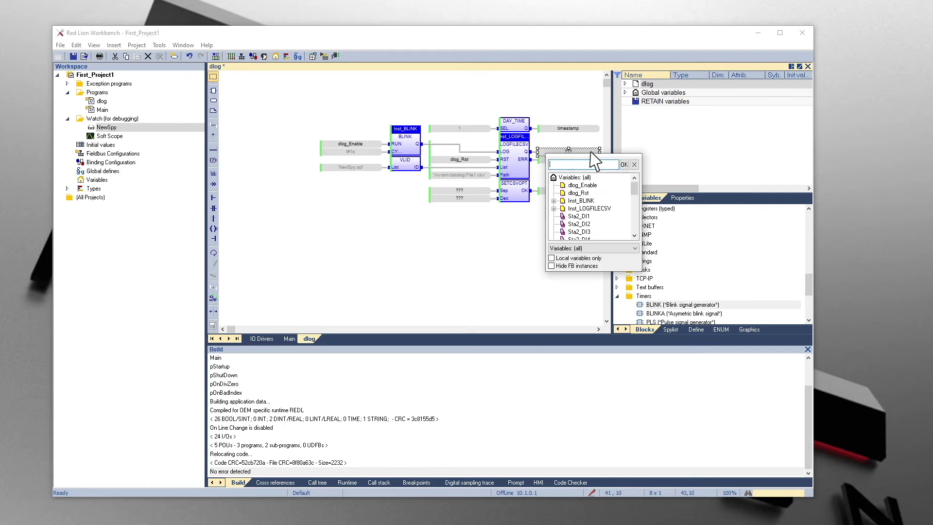
text(dlog_Success)
key(Return)
key(Return)
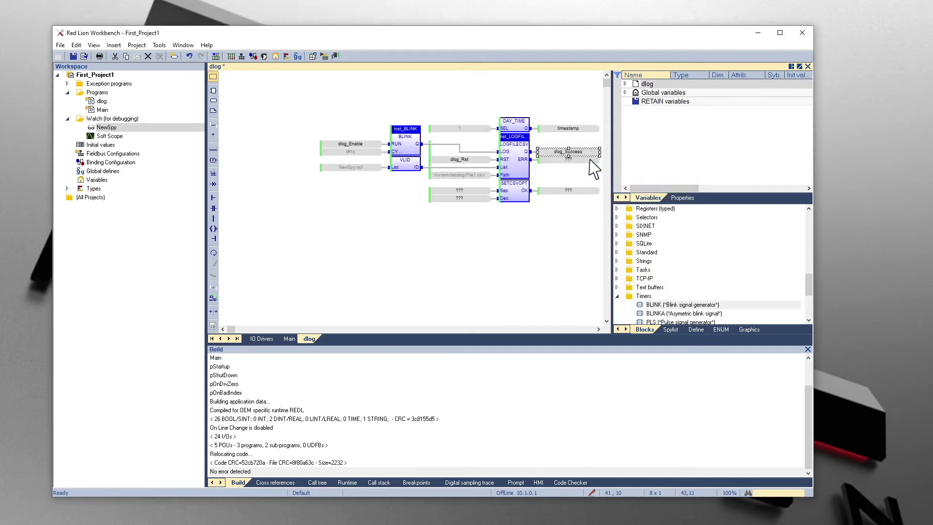
double_click(587, 161)
text(dlog_Err)
key(Return)
double_click(460, 191)
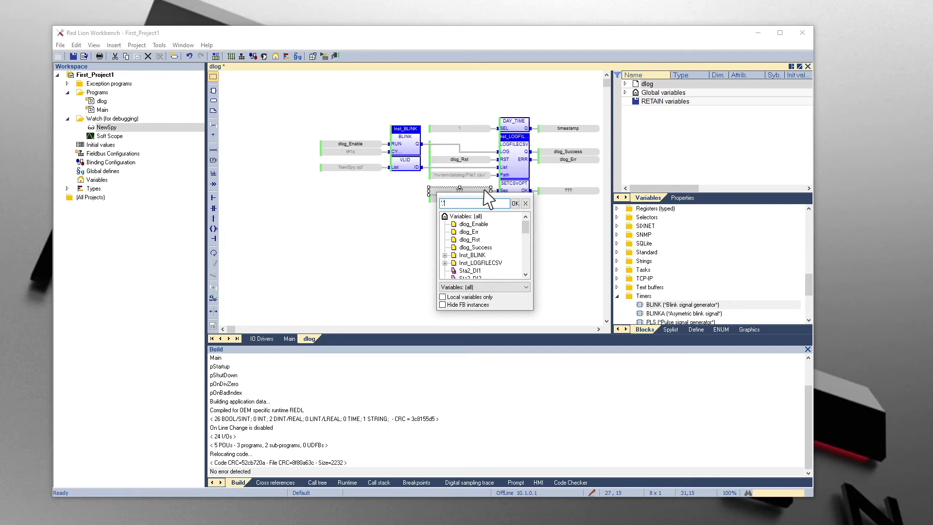
- Give SETCSVOPT separator and decimal constants and declare Setcsv_Success on its OK output
key(Escape)
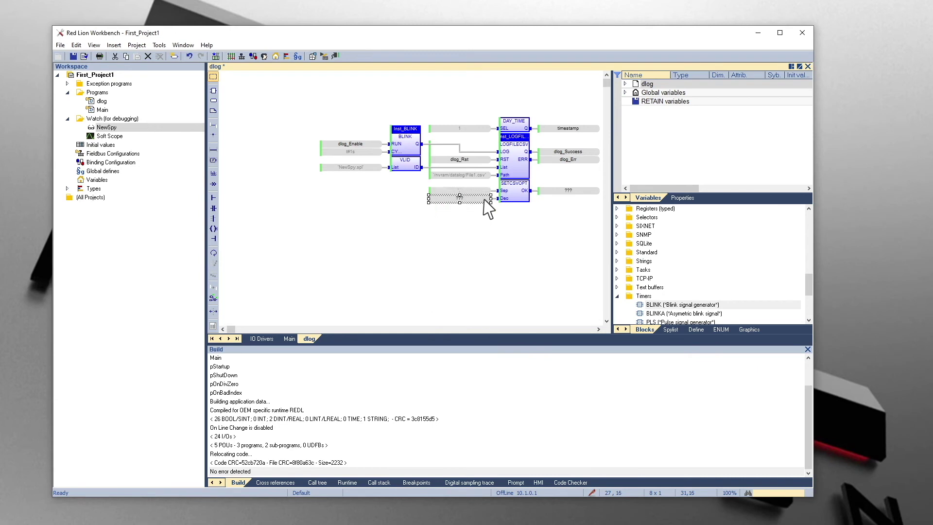
double_click(459, 198)
text(';')
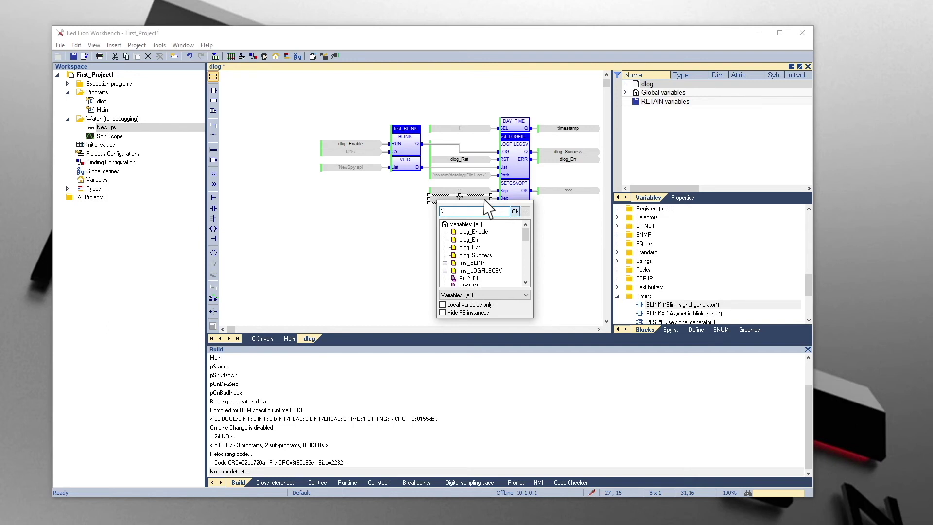
click(514, 211)
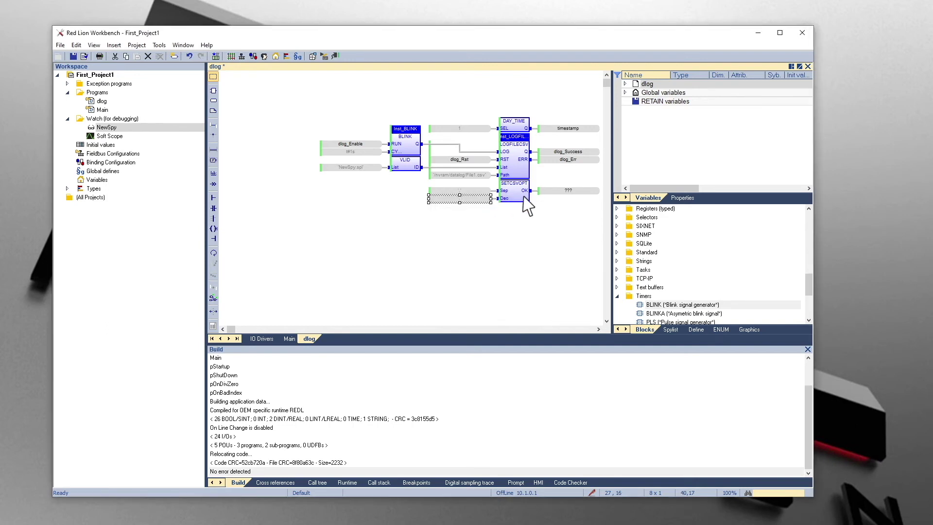
double_click(569, 191)
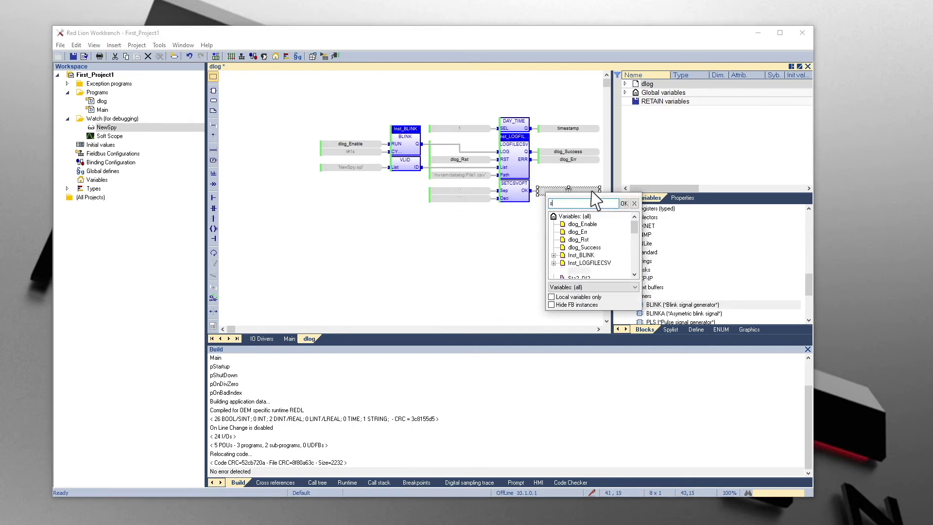
text(Setcsv_)
text(Success)
key(Return)
key(Return)
click(625, 84)
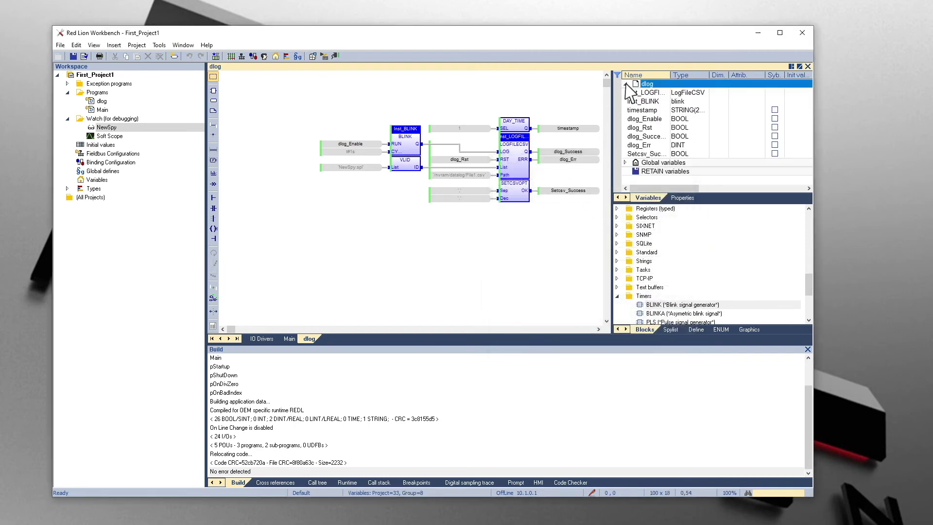
- Add the dlog program's timestamp variable to the NewSpy watch list
double_click(107, 128)
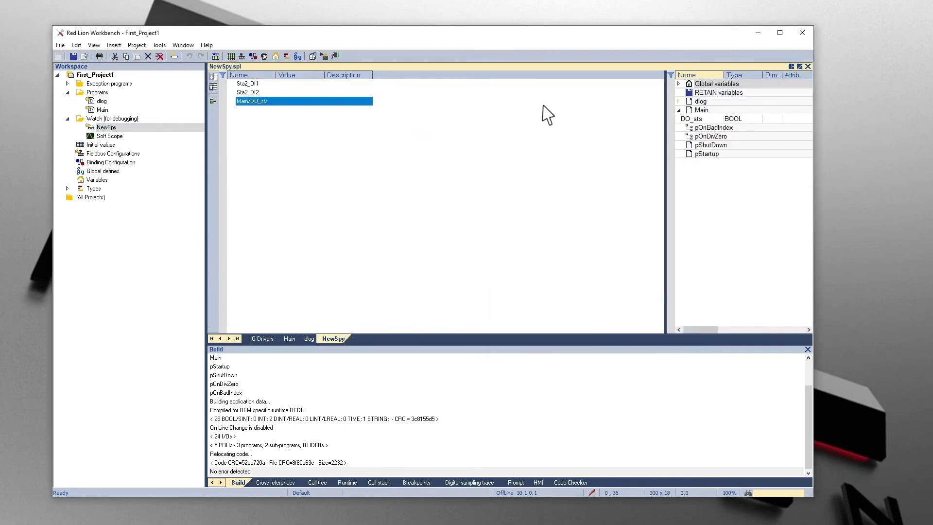
click(679, 101)
drag(696, 128, 255, 81)
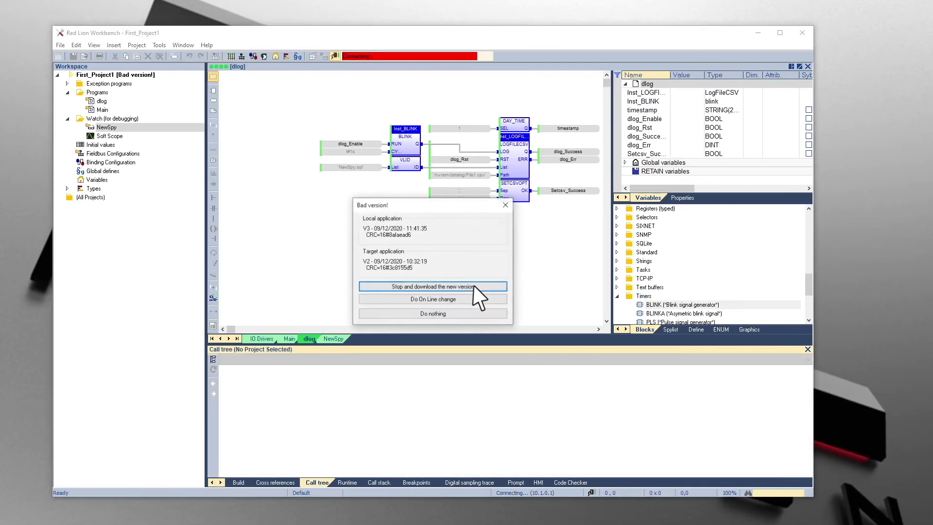
- Stop the RTU, download the new dlog version, and set dlog_Enable to TRUE
click(475, 287)
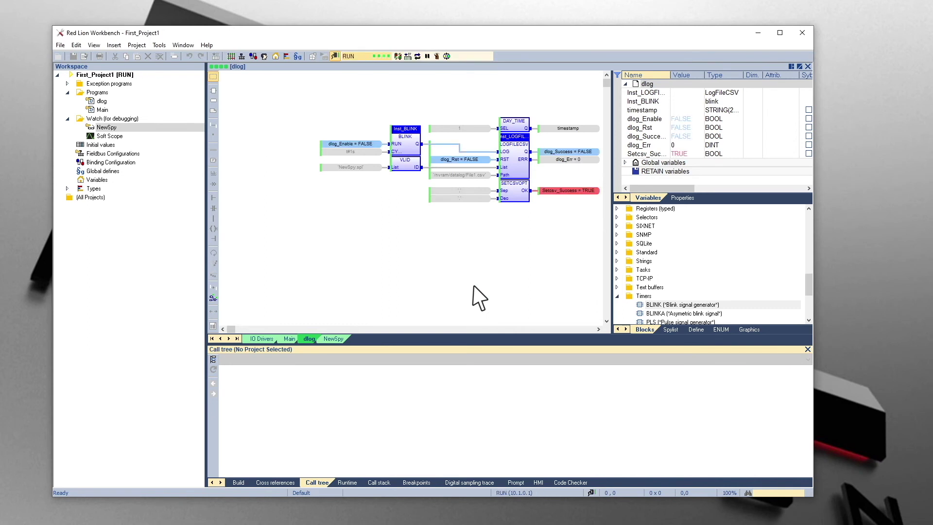
double_click(364, 144)
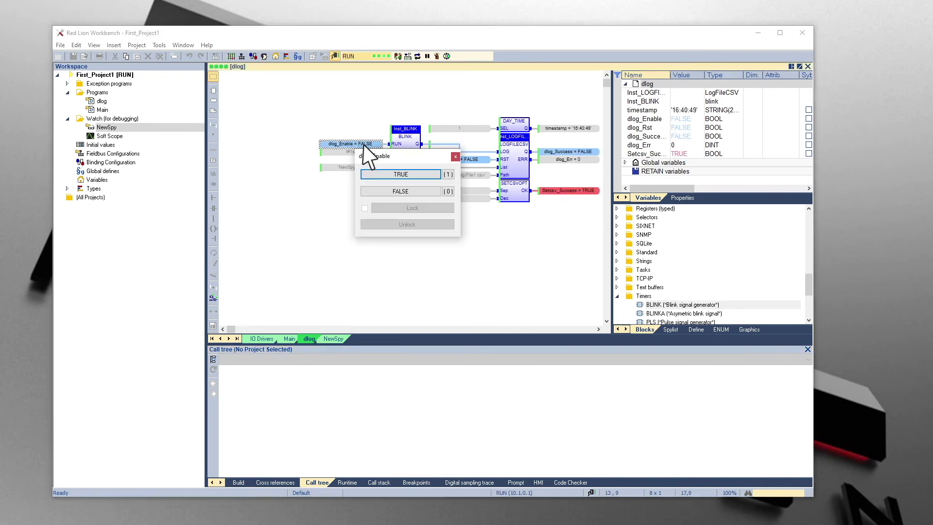
click(401, 175)
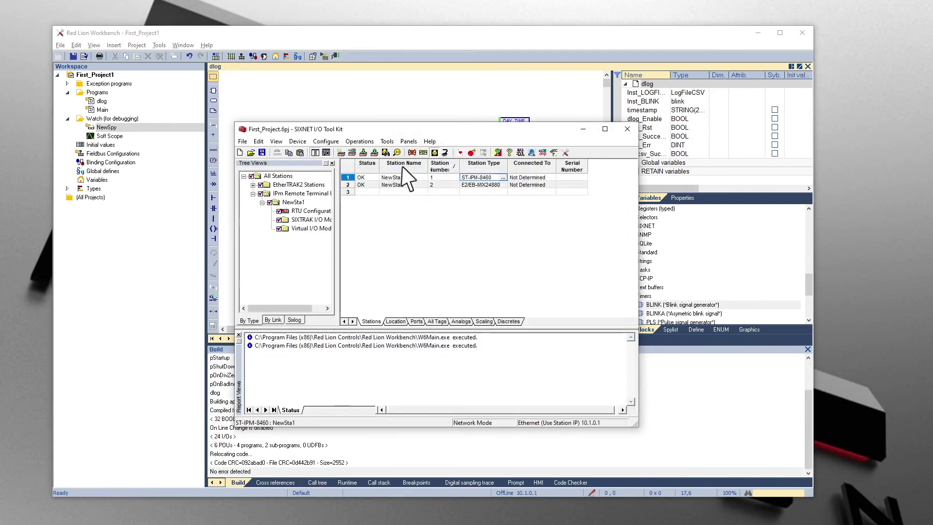
- Read File1.csv from the RTU's /nvram/datalog folder in File Operations, then close the window
click(359, 140)
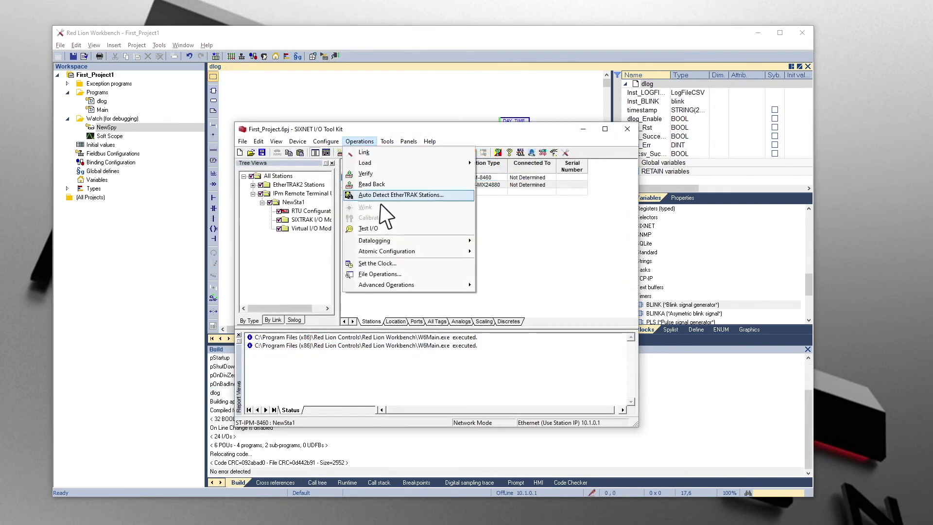
click(406, 273)
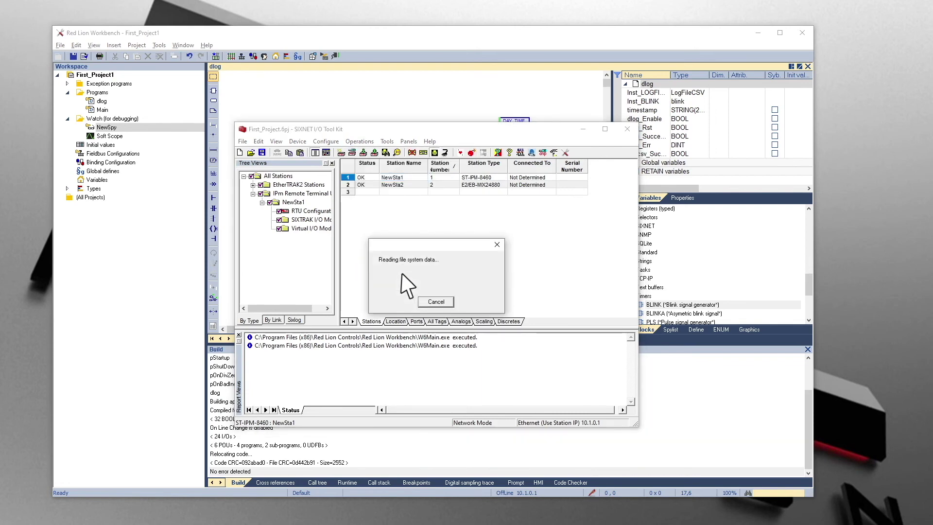
click(259, 196)
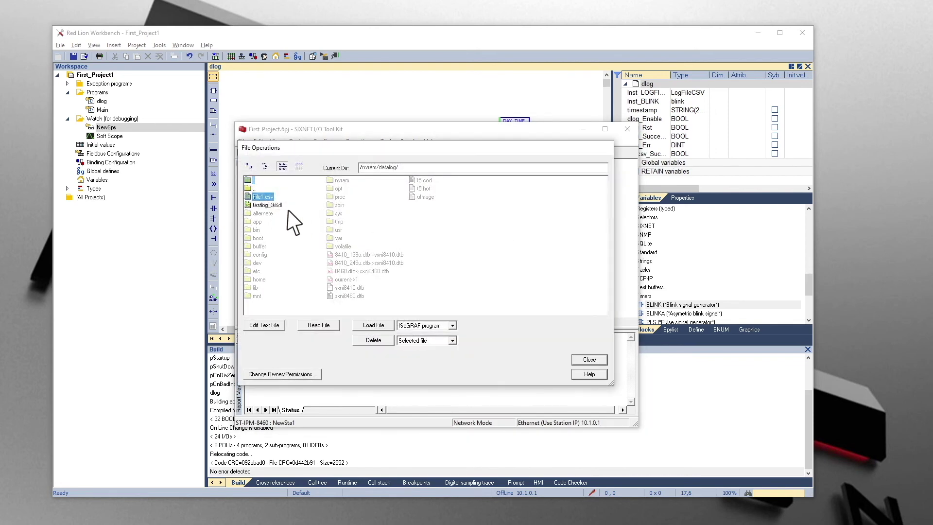
click(319, 325)
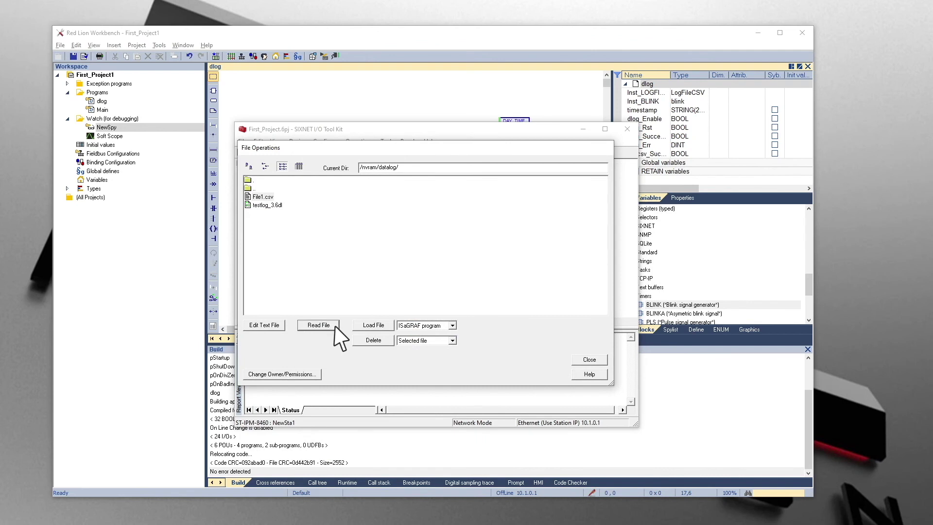
click(590, 361)
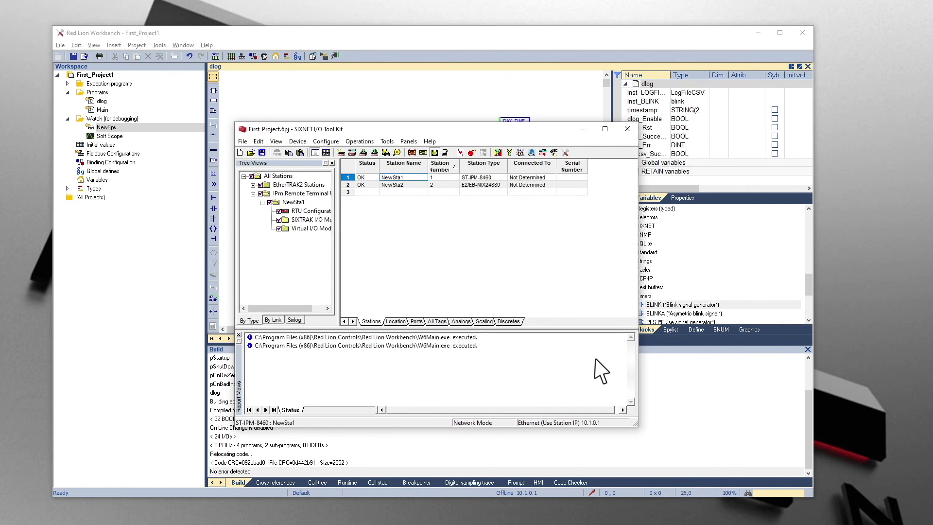
- Log in over SSH to 10.1.0.1 and print /nvram/datalog/File1.csv with cat
click(310, 217)
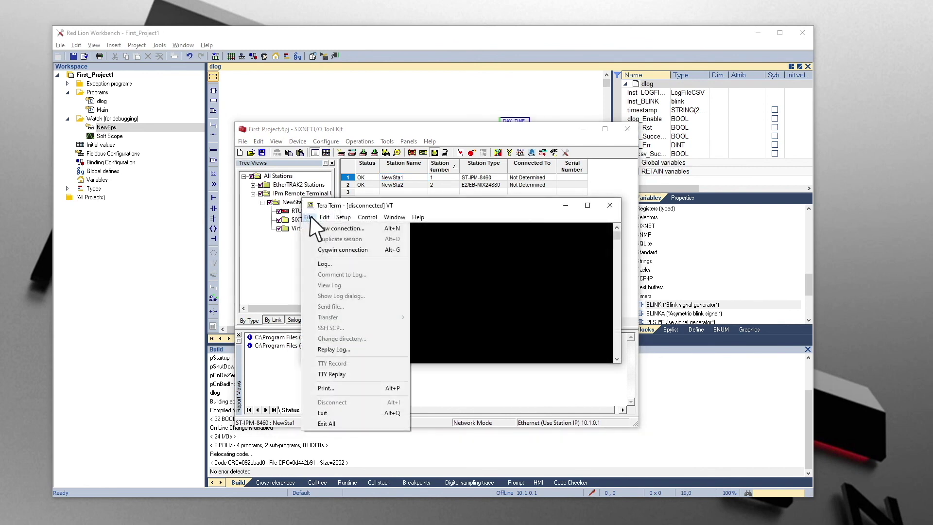
click(340, 229)
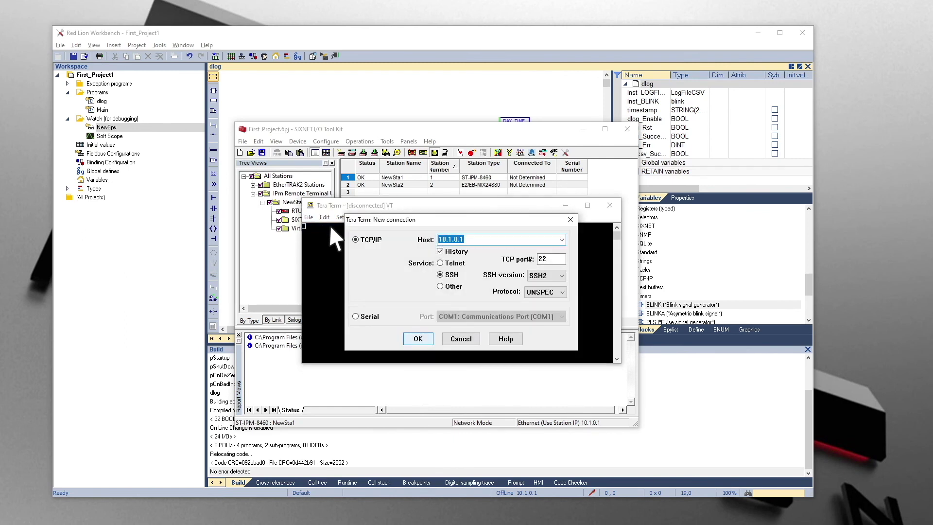
click(418, 339)
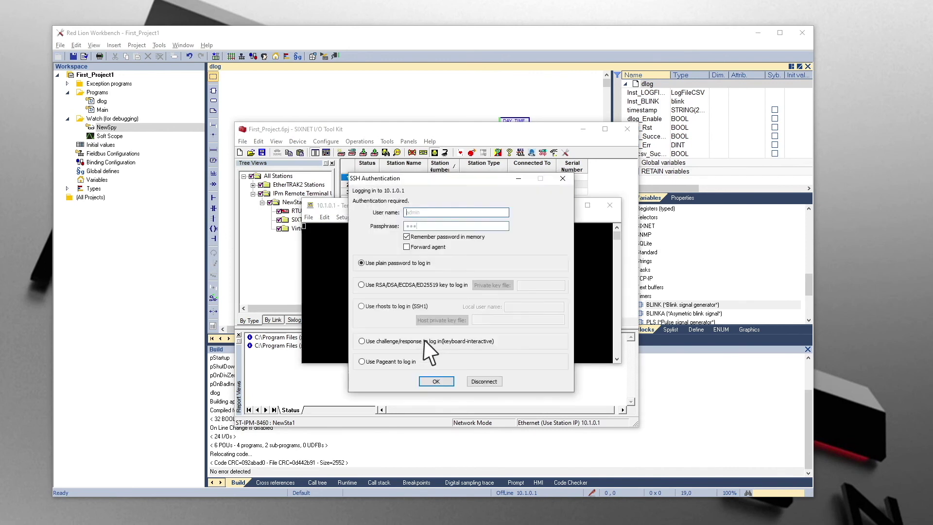
click(437, 381)
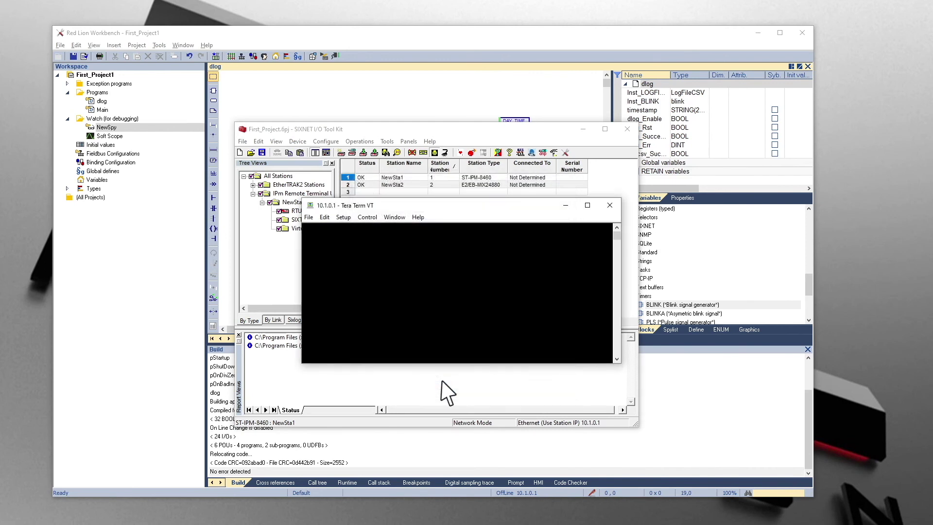
click(460, 229)
text(cat /nvram/datalog/cat /media/log/dlog.csv)
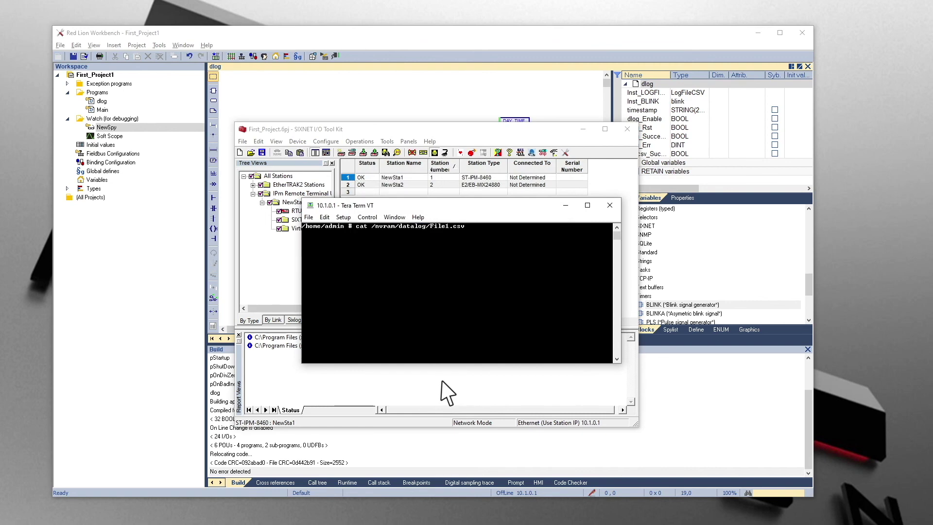
key(Return)
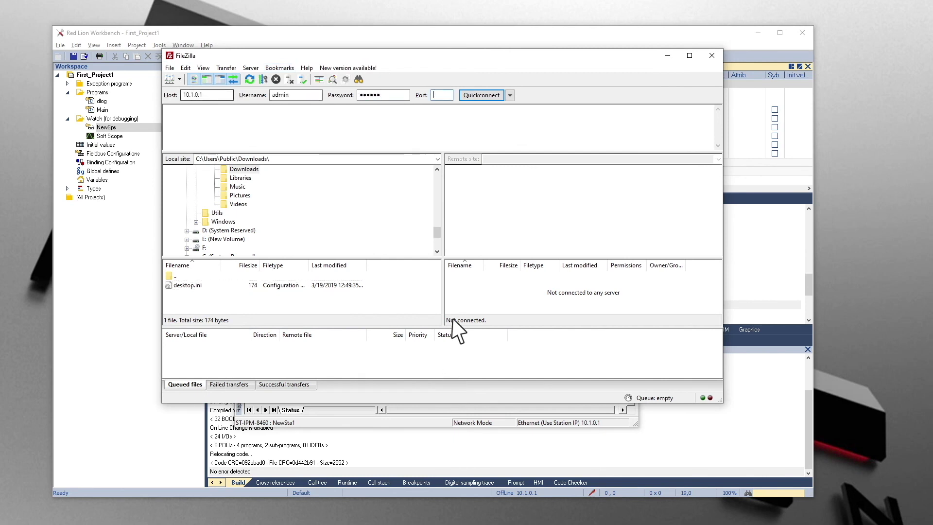
- Quickconnect to 10.1.0.1 and copy File1.csv from /nvram/datalog into local Downloads
click(482, 96)
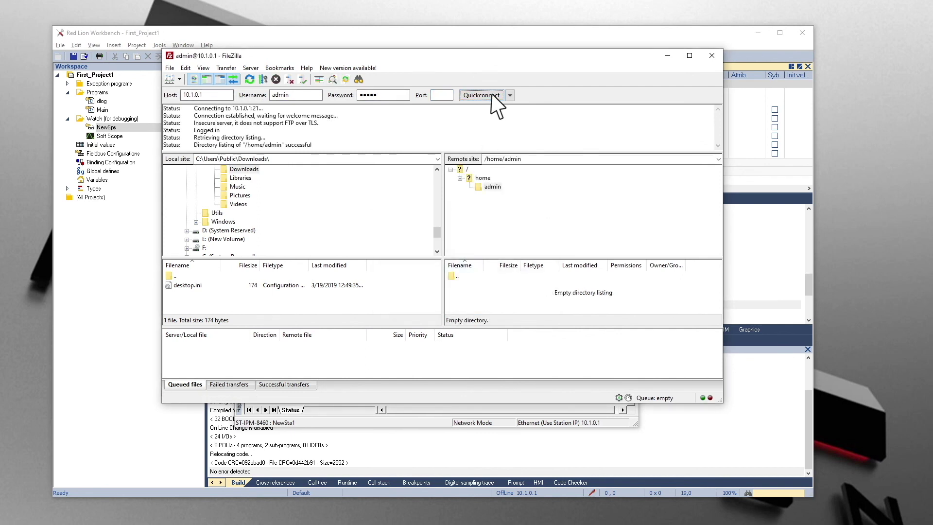
click(483, 95)
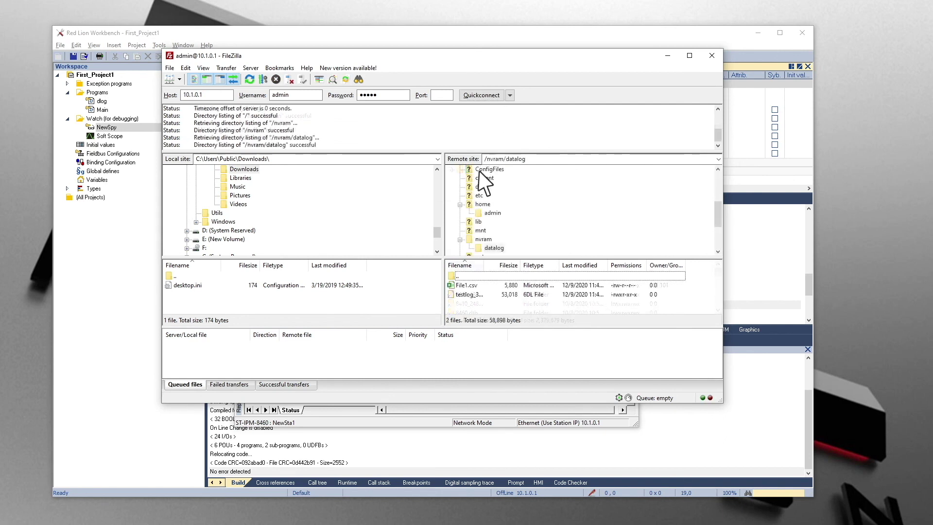
drag(465, 285, 186, 299)
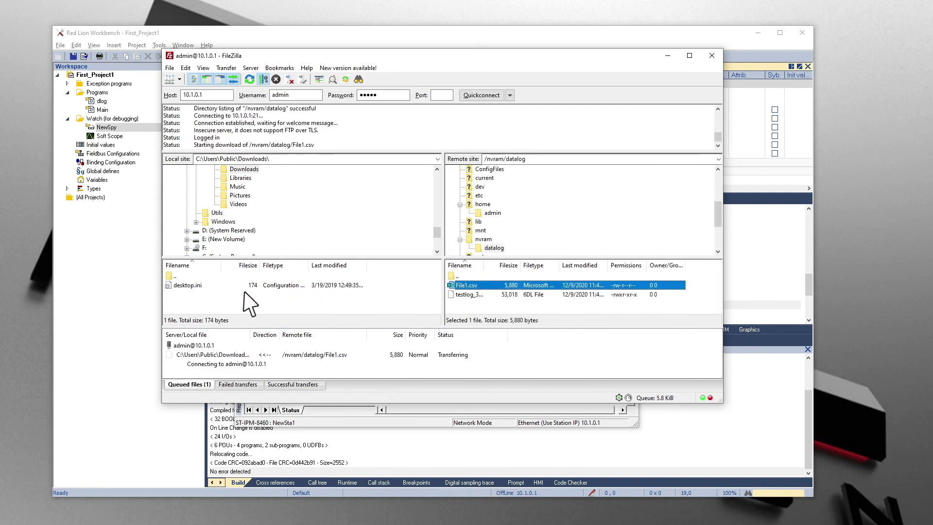